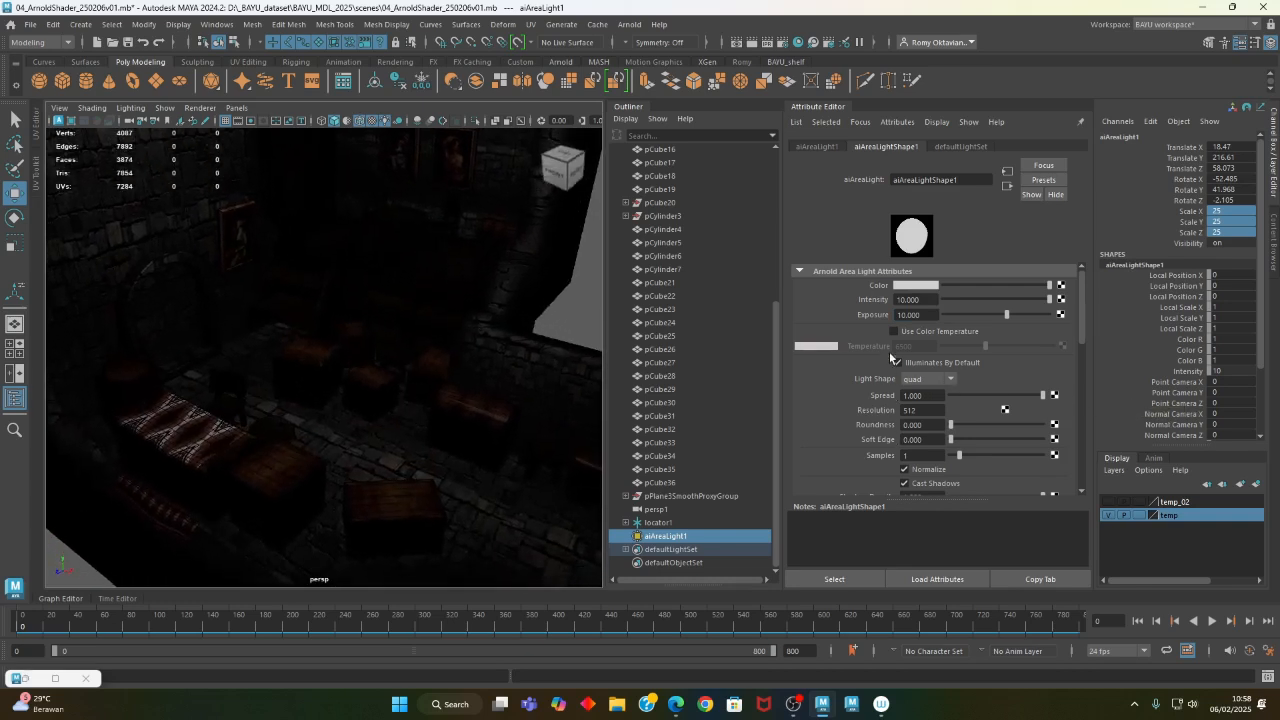
# Set the area light's exposure to 15, reduce it to 13, and turn on Use Color Temperature
pyautogui.click(930, 314)
pyautogui.write('15')
pyautogui.press('Return')
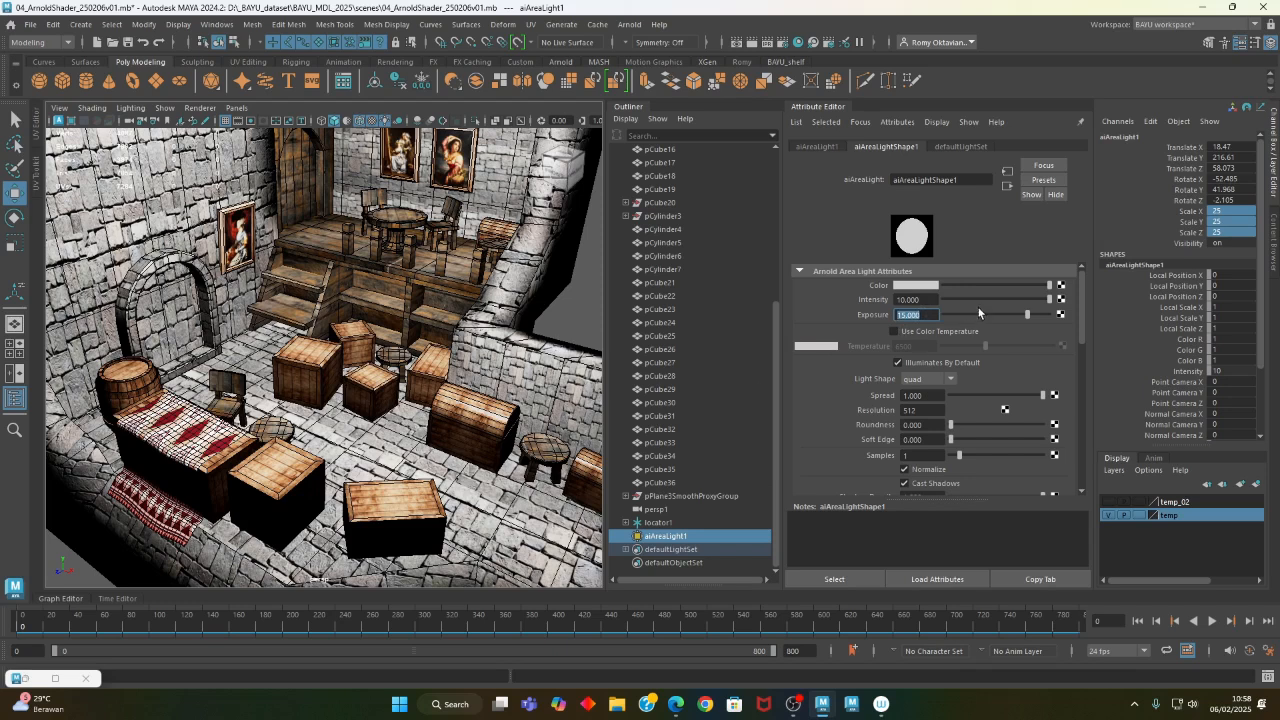
pyautogui.write('13')
pyautogui.press('Return')
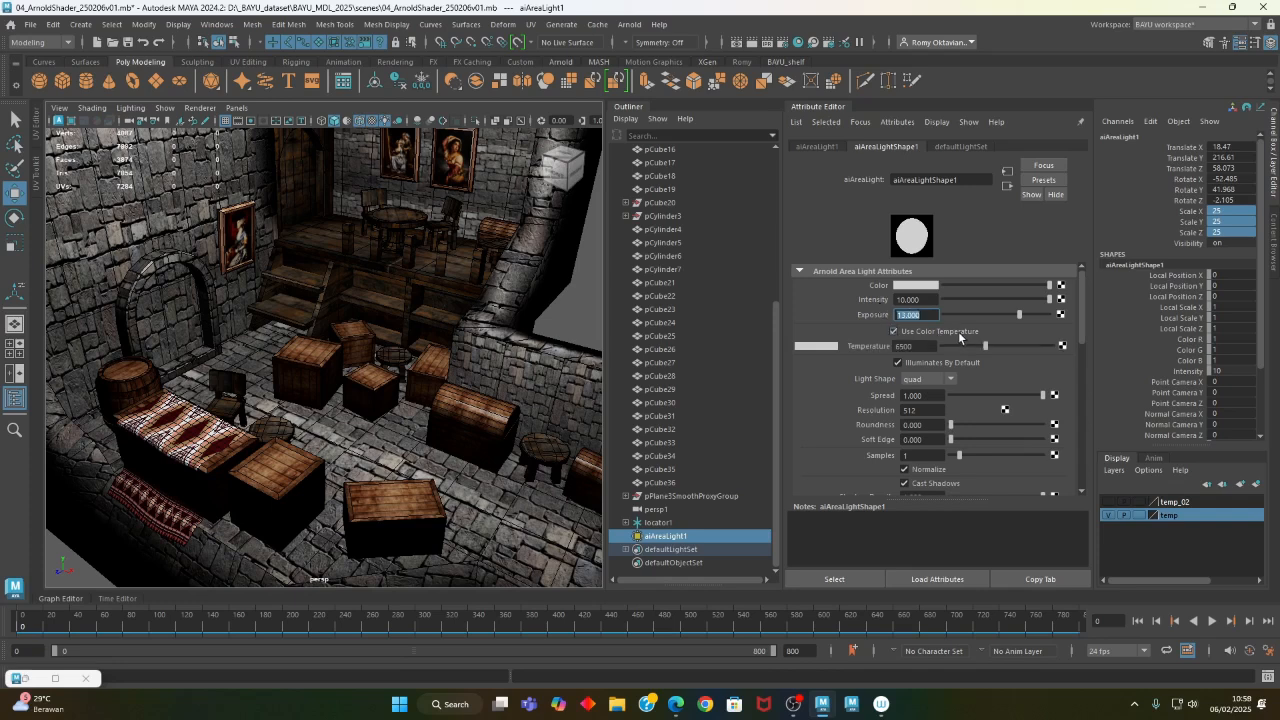
pyautogui.click(924, 333)
# Switch to the Edge browser, search for "color temperature" images, and open the Guide to Light Color Temperature picture
pyautogui.click(677, 706)
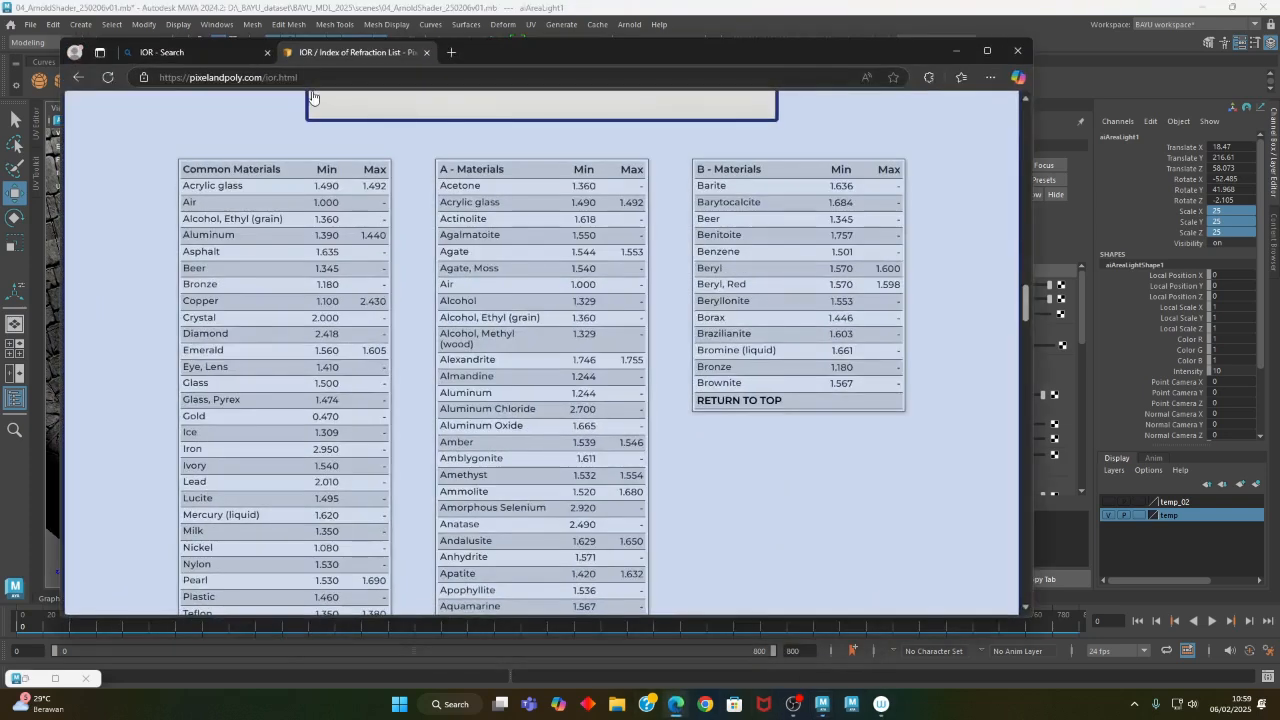
pyautogui.click(451, 52)
pyautogui.click(422, 76)
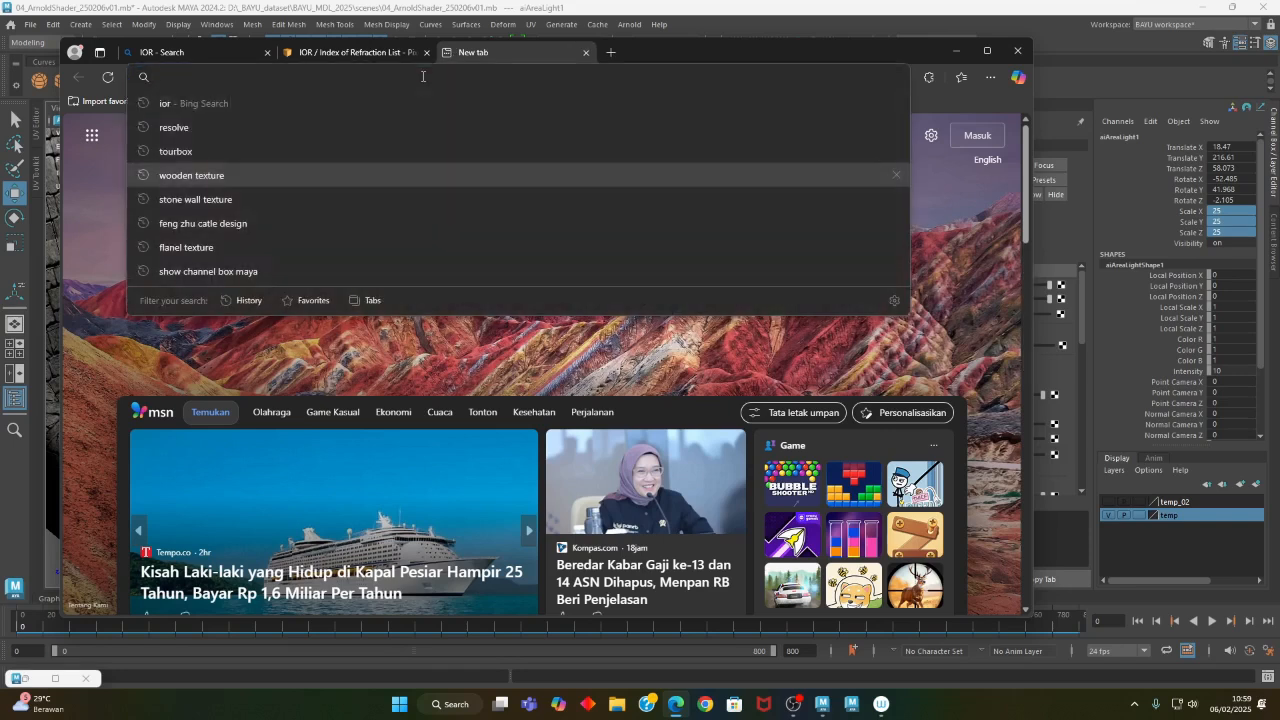
pyautogui.write('color temperature')
pyautogui.press('Return')
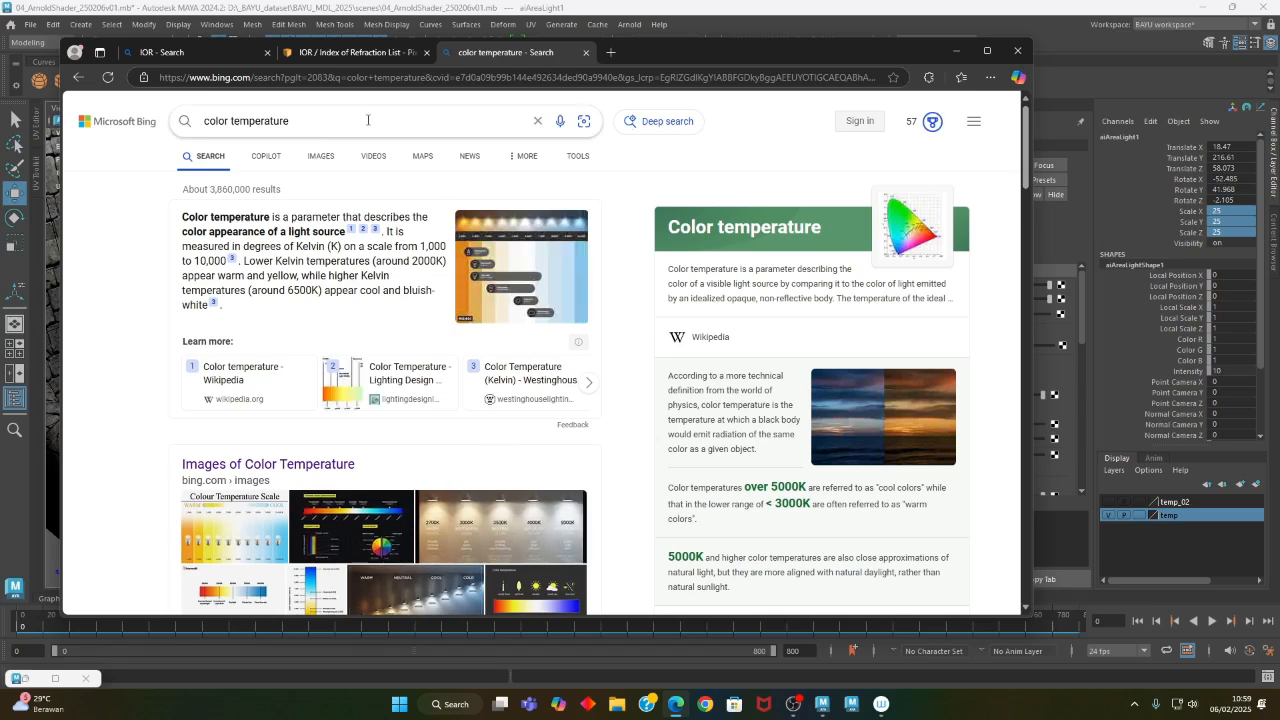
pyautogui.click(316, 160)
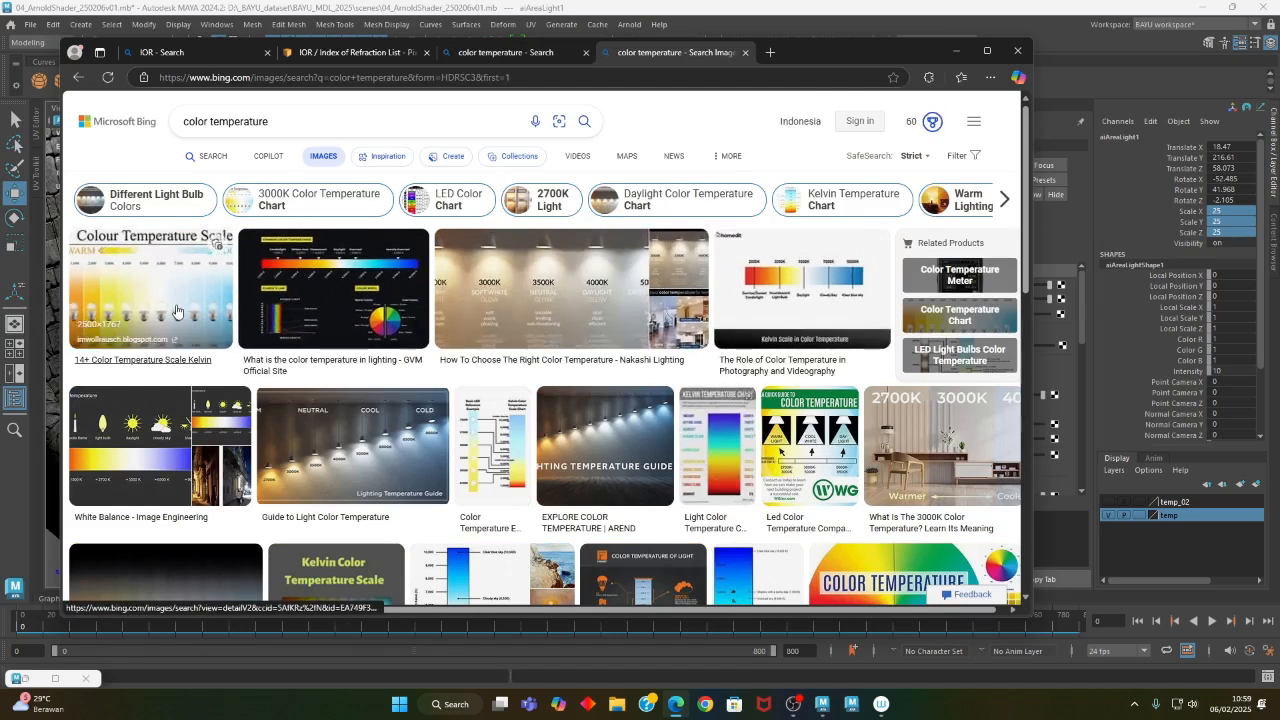
pyautogui.click(359, 441)
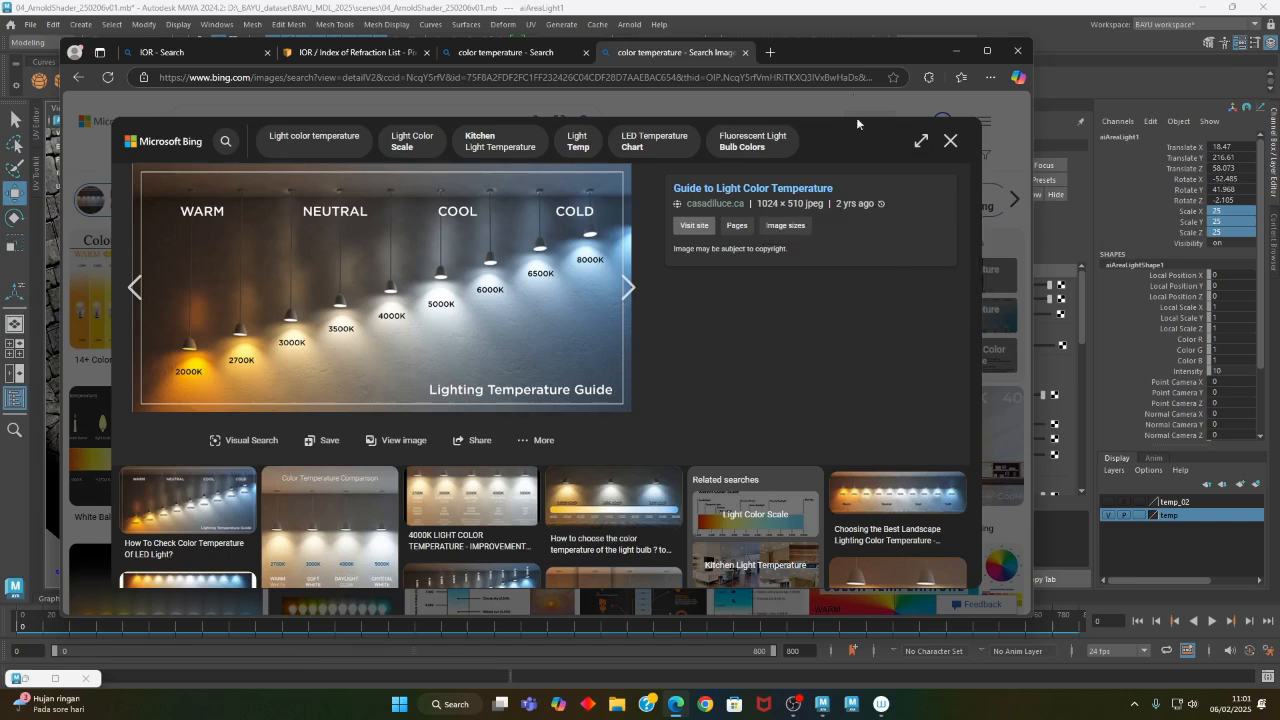
# Review the warm-to-cold Kelvin values in the Lighting Temperature Guide and return to Maya
pyautogui.click(955, 55)
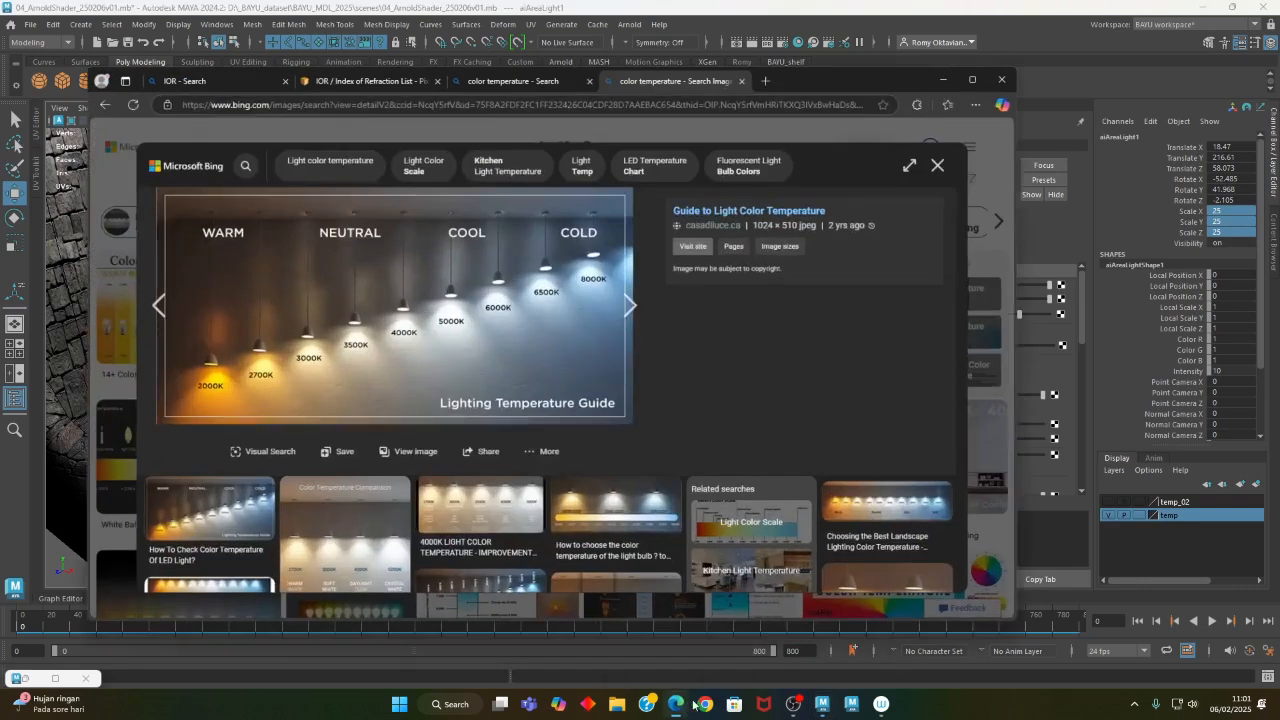
pyautogui.click(676, 704)
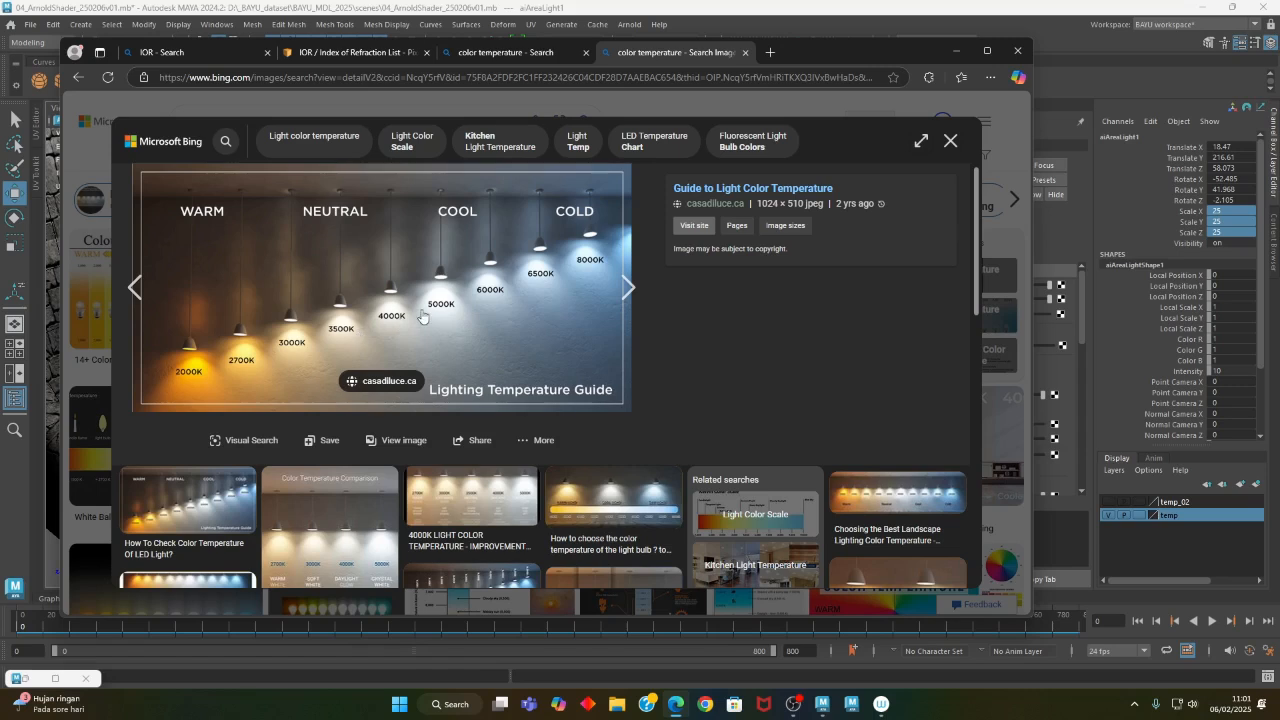
pyautogui.click(1066, 75)
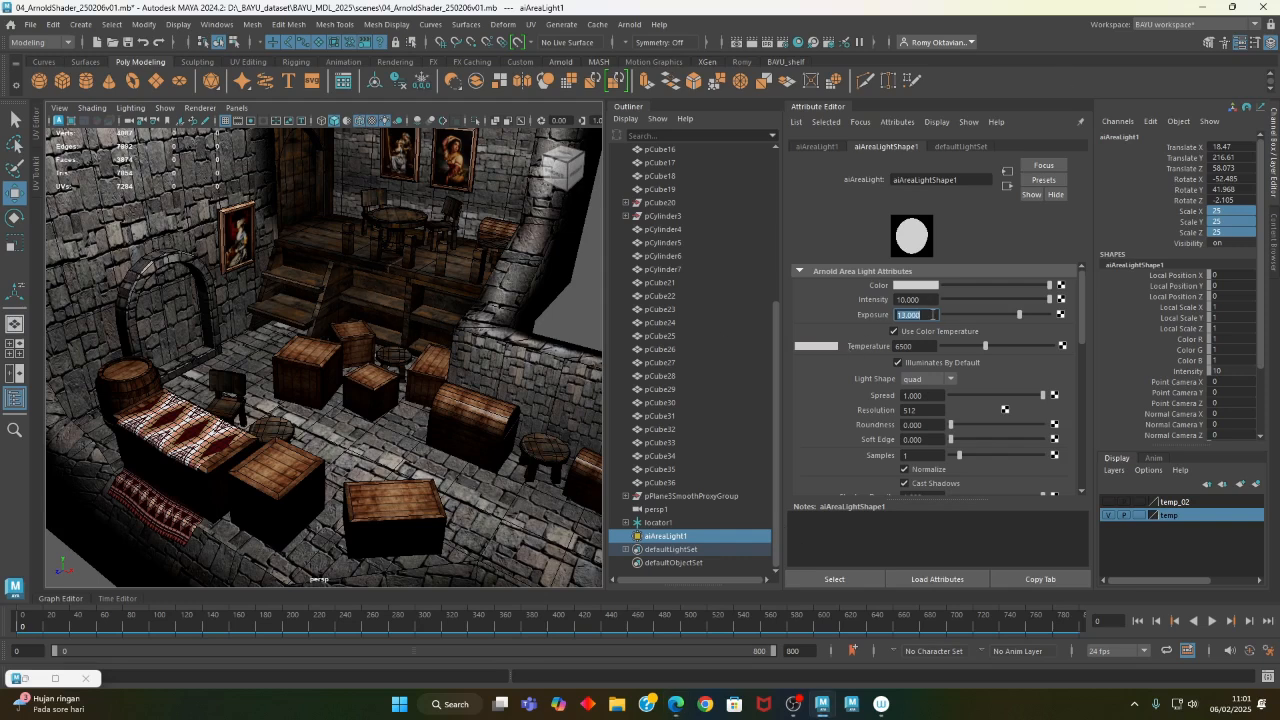
# Set the area light's color temperature to 8000
pyautogui.click(928, 347)
pyautogui.write('8000')
pyautogui.press('Return')
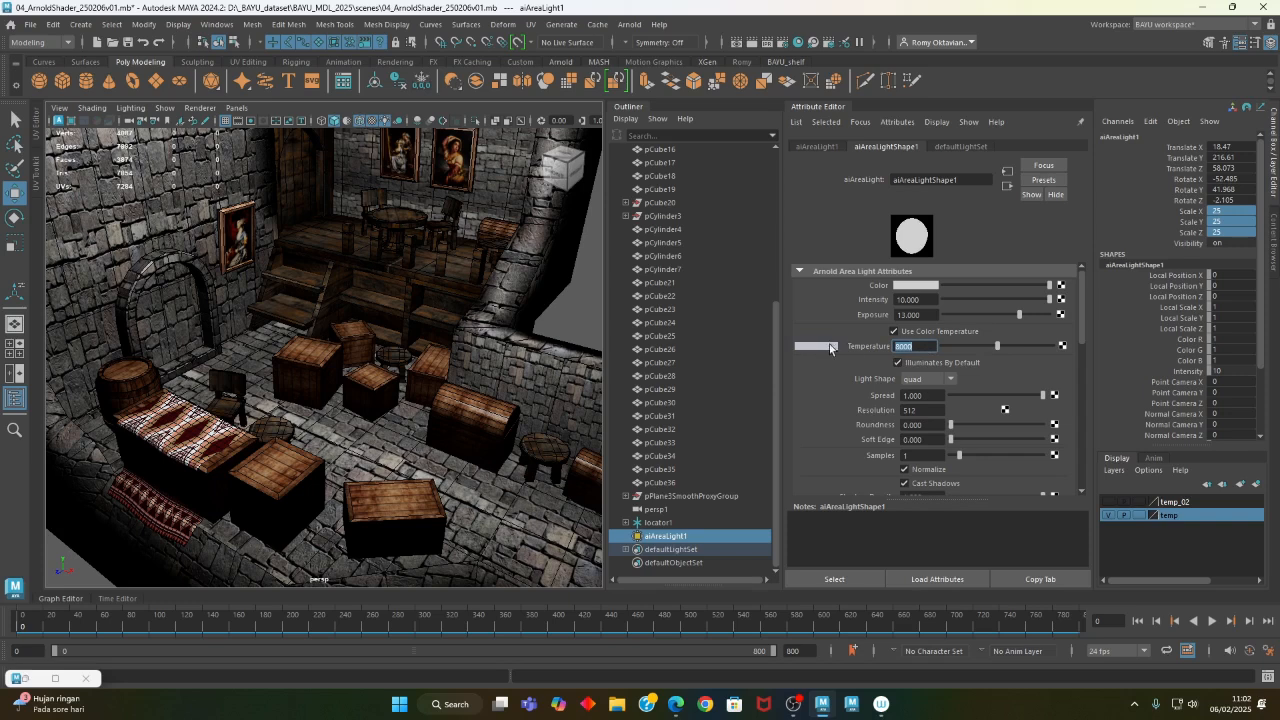
# Turn off Use Color Temperature and tint the area light pale blue, about hue 205 and saturation 0.22
pyautogui.click(894, 331)
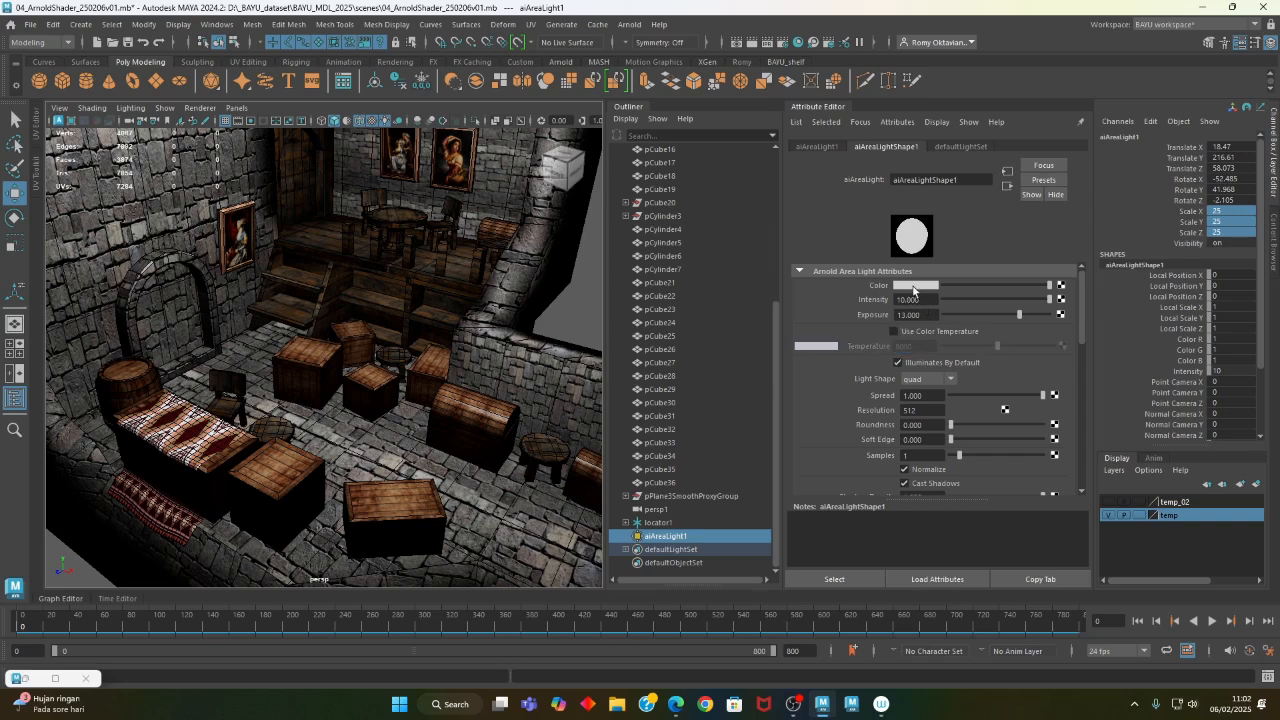
pyautogui.click(913, 286)
pyautogui.moveTo(844, 328); pyautogui.dragTo(866, 351)
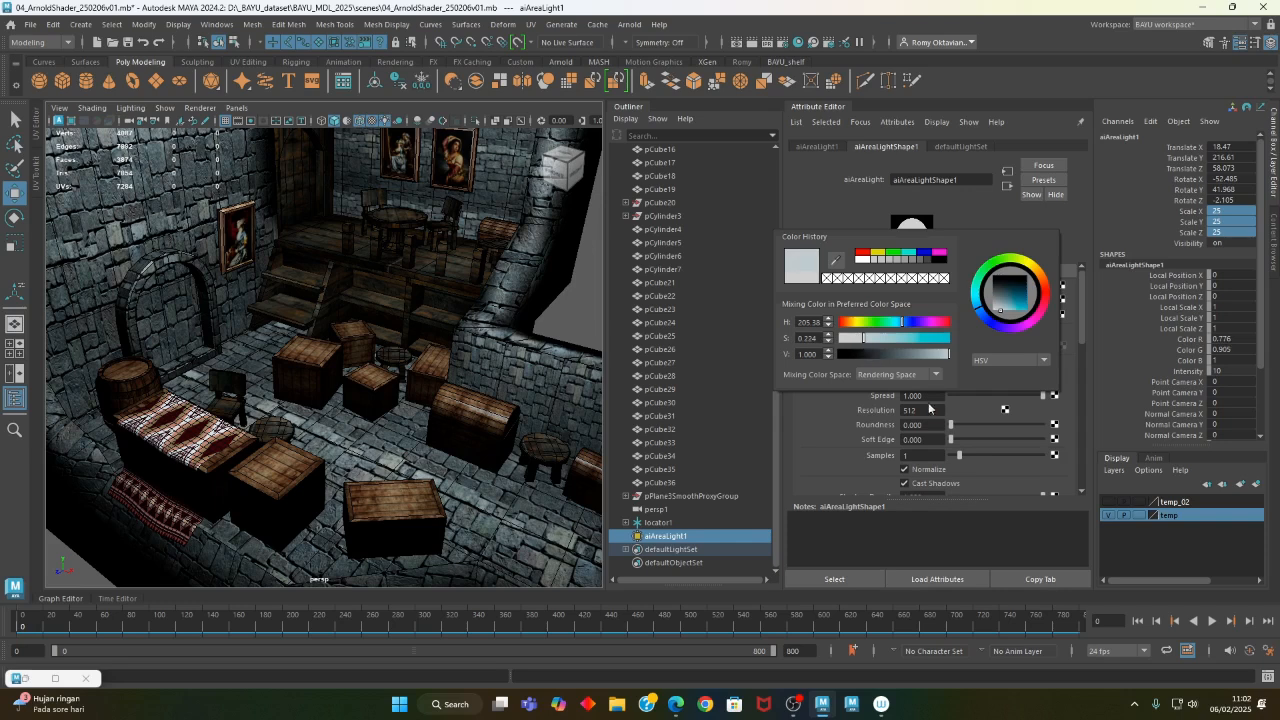
# Try an exposure of 14 on the blue-tinted area light, and reduce it to 13.5
pyautogui.click(929, 315)
pyautogui.write('1')
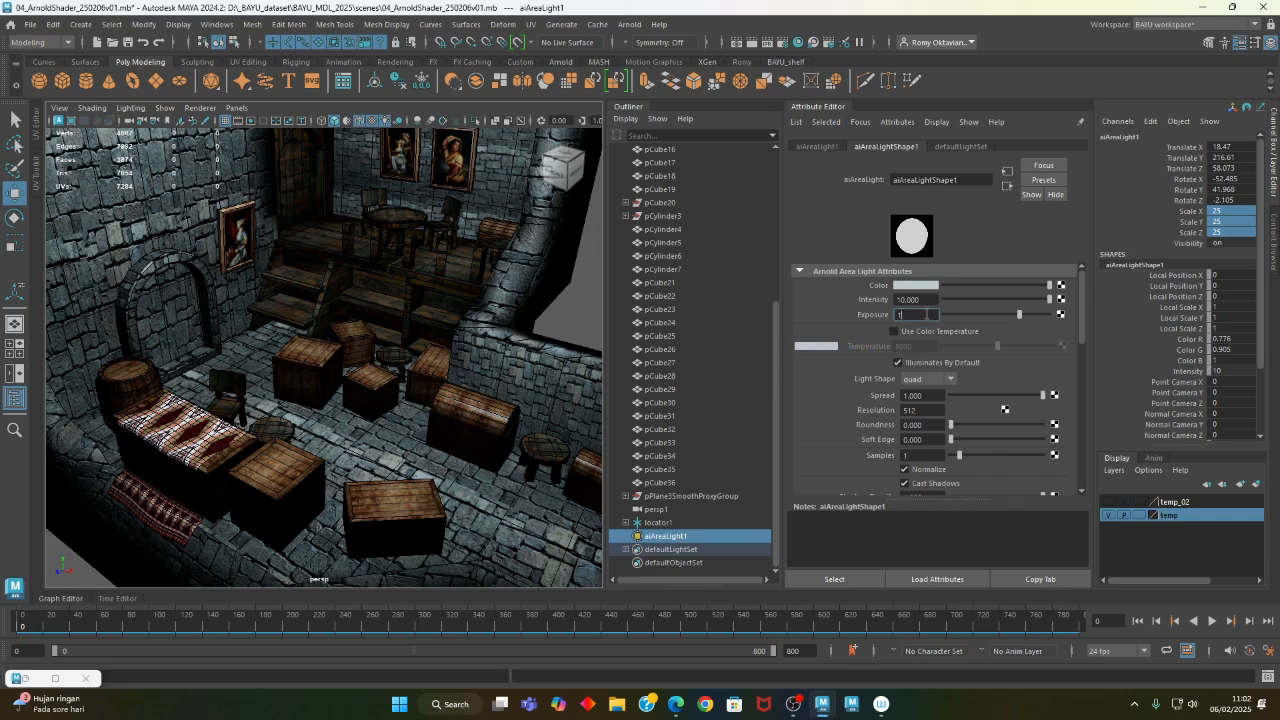
pyautogui.write('4')
pyautogui.press('Return')
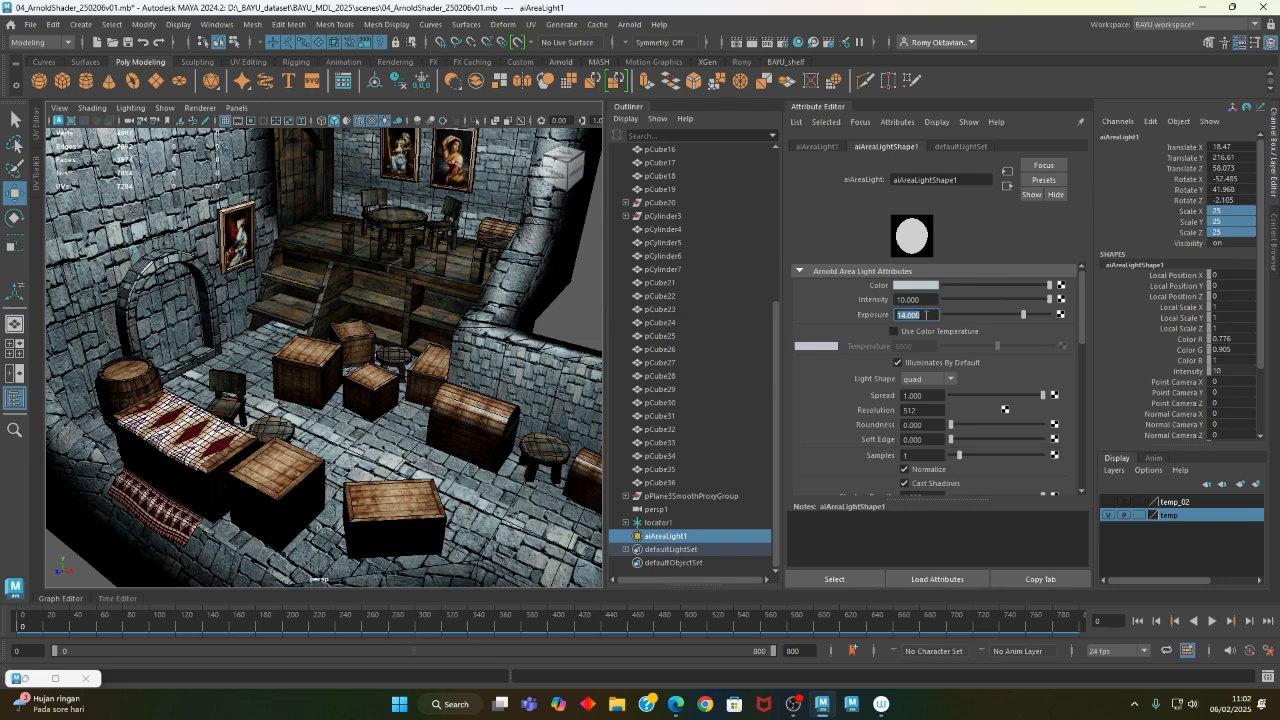
pyautogui.write('13.5')
pyautogui.press('Return')
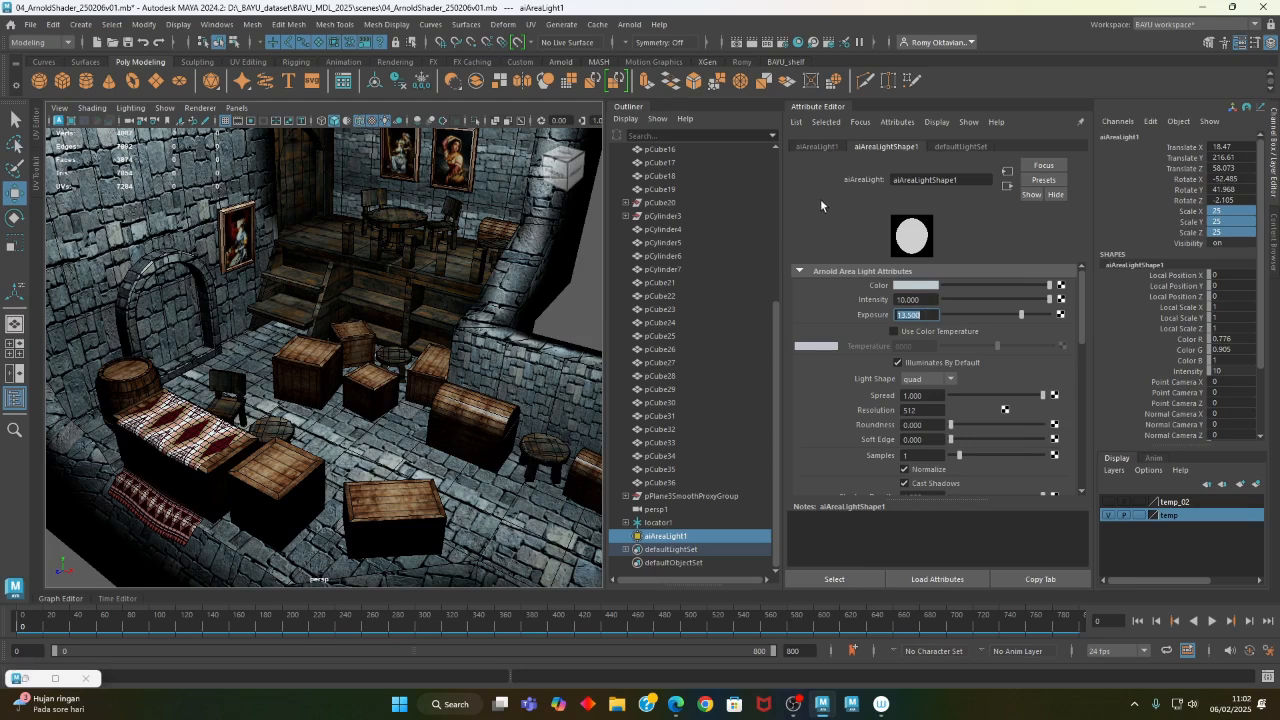
# Hide the light's attributes and rename the area light as aiAreaLight_KEY
pyautogui.click(836, 110)
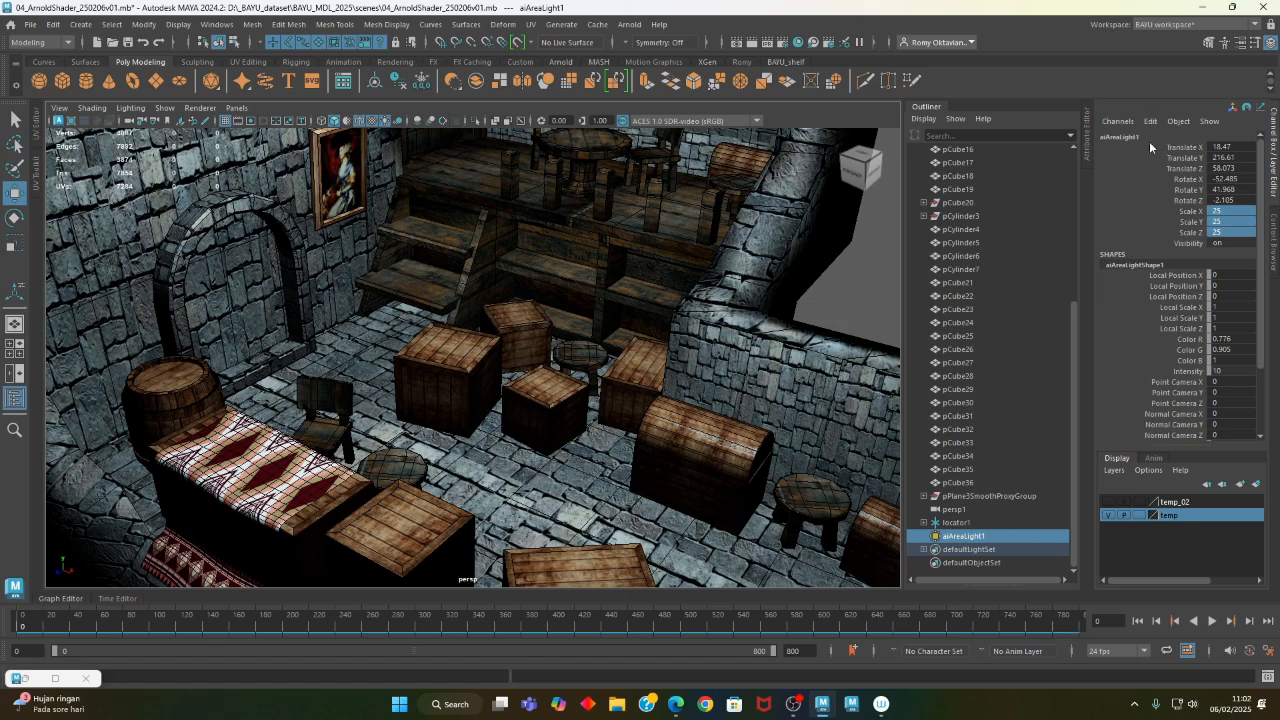
pyautogui.click(975, 525)
pyautogui.click(975, 541)
pyautogui.click(1165, 138)
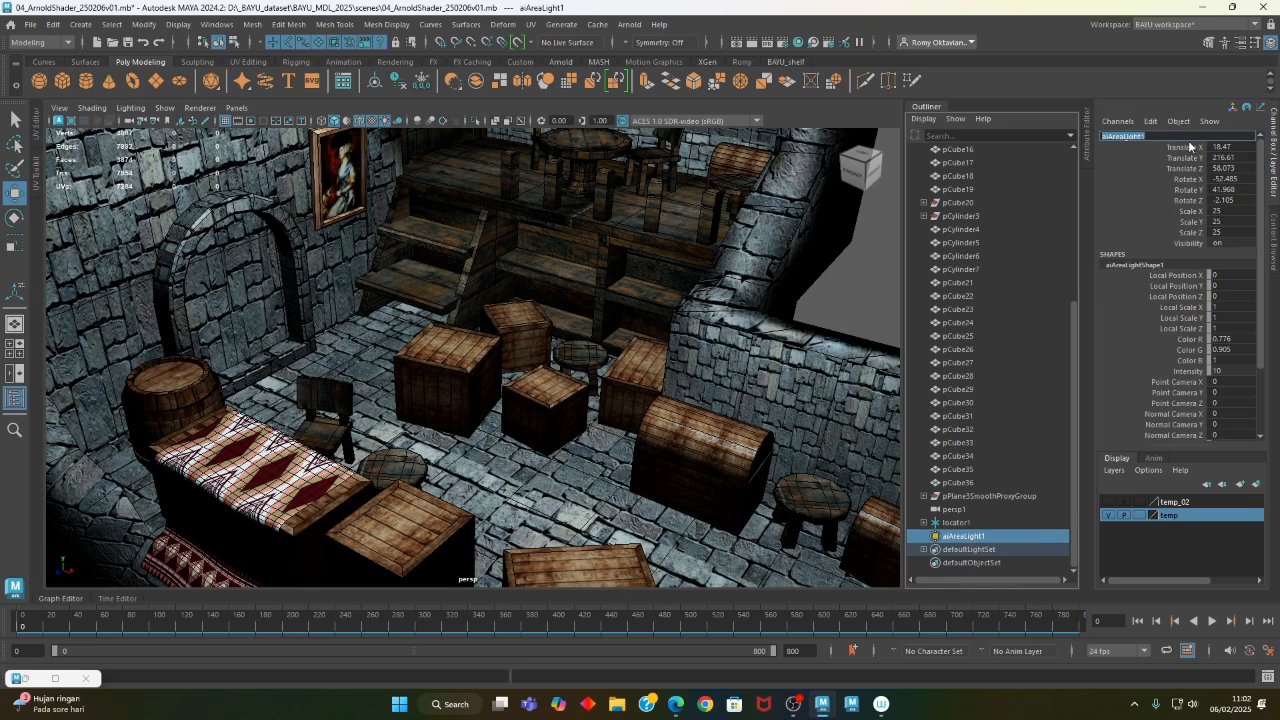
pyautogui.press('Right')
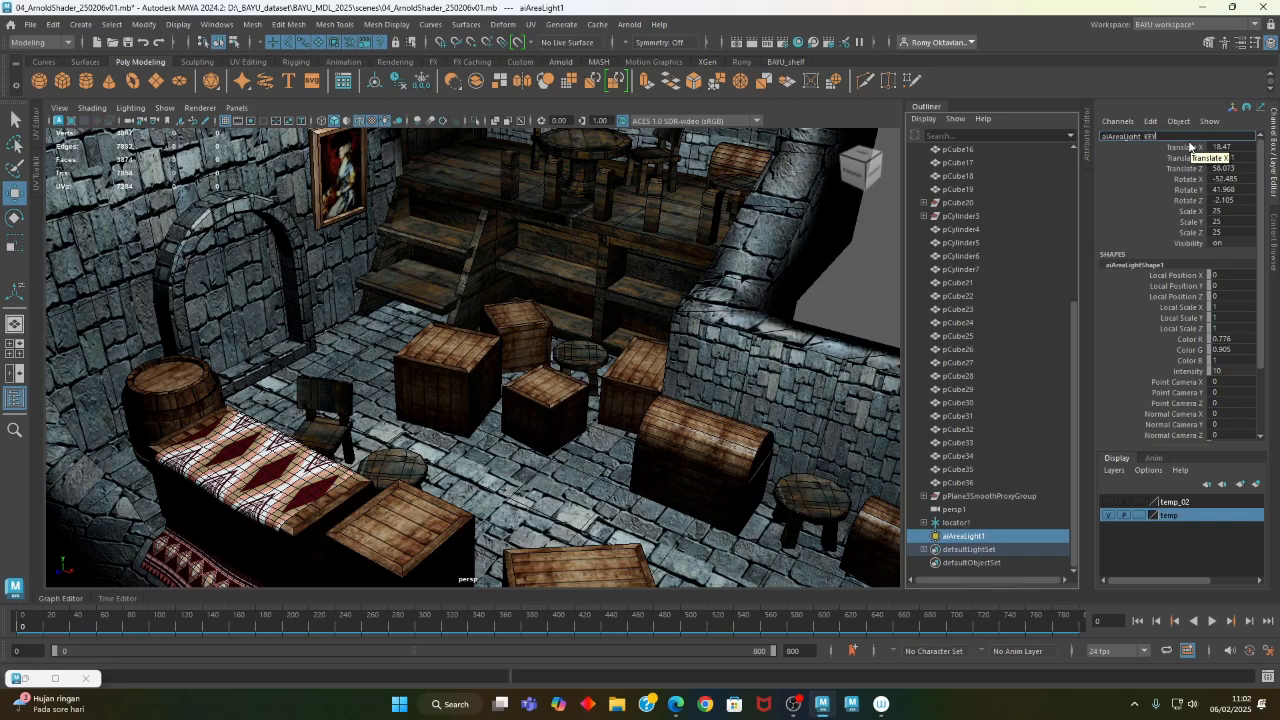
pyautogui.press('Return')
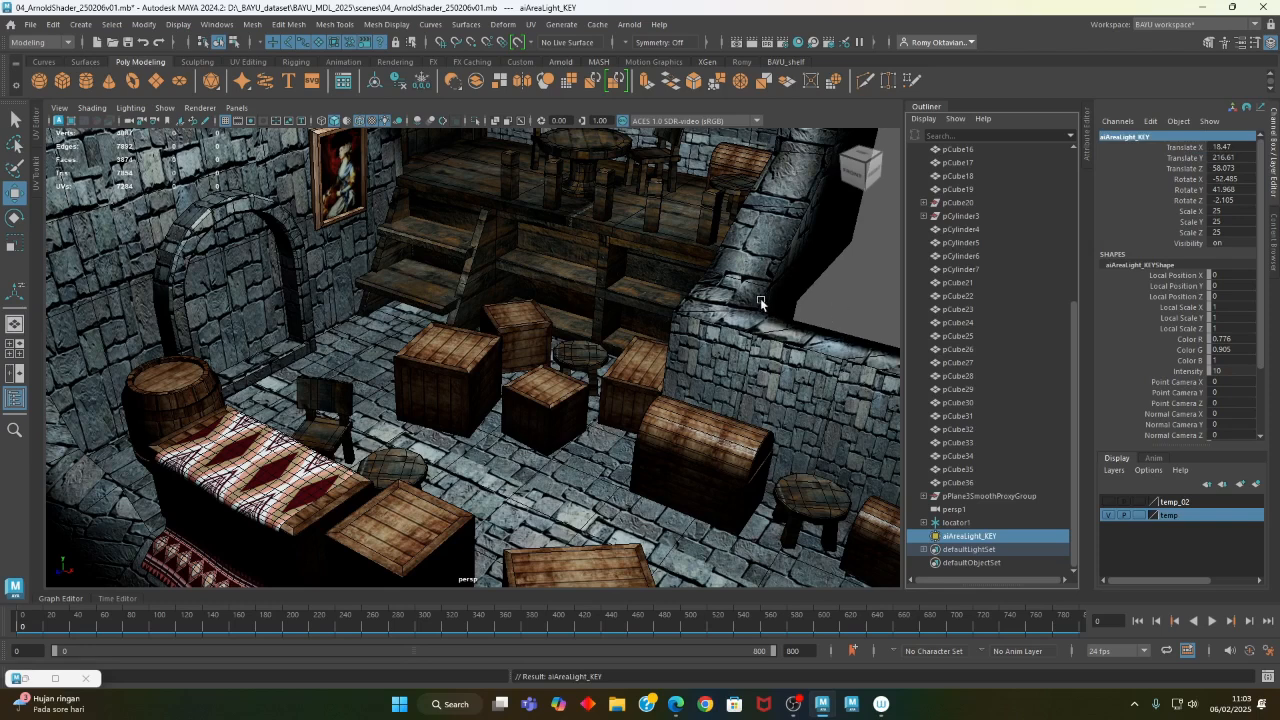
# Add a second Arnold area light to the scene
pyautogui.click(622, 27)
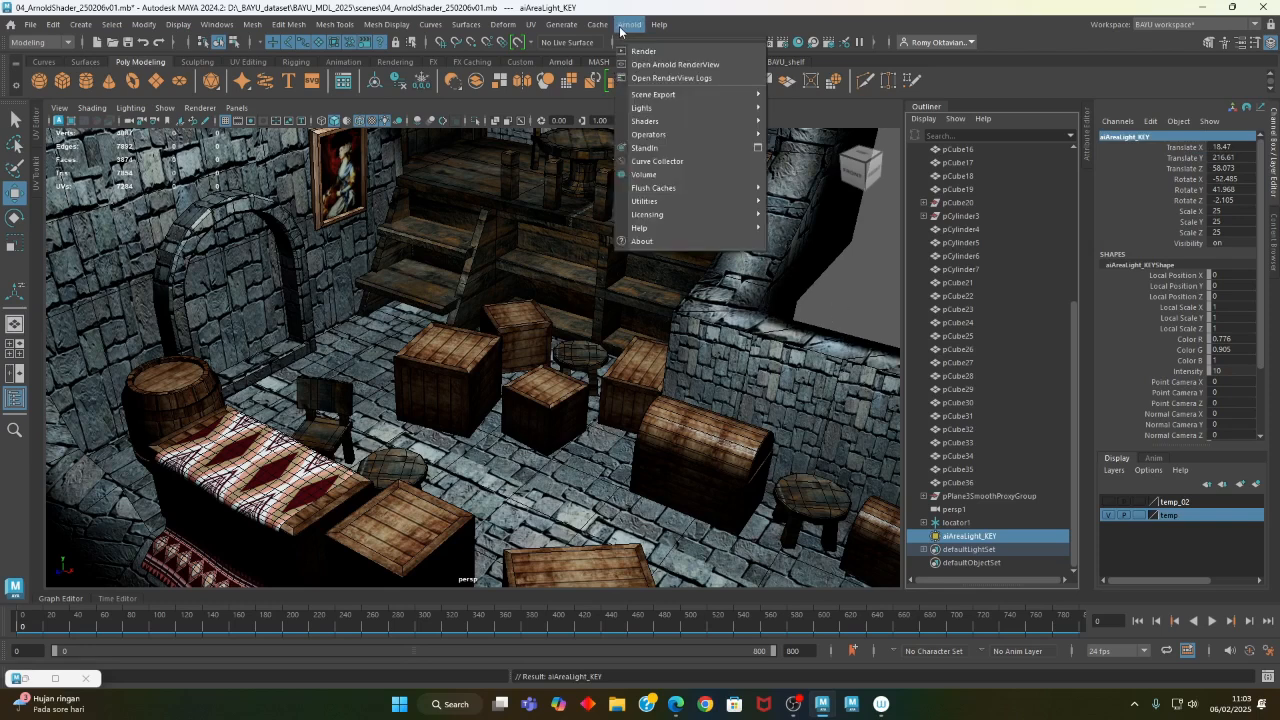
pyautogui.moveTo(707, 110)
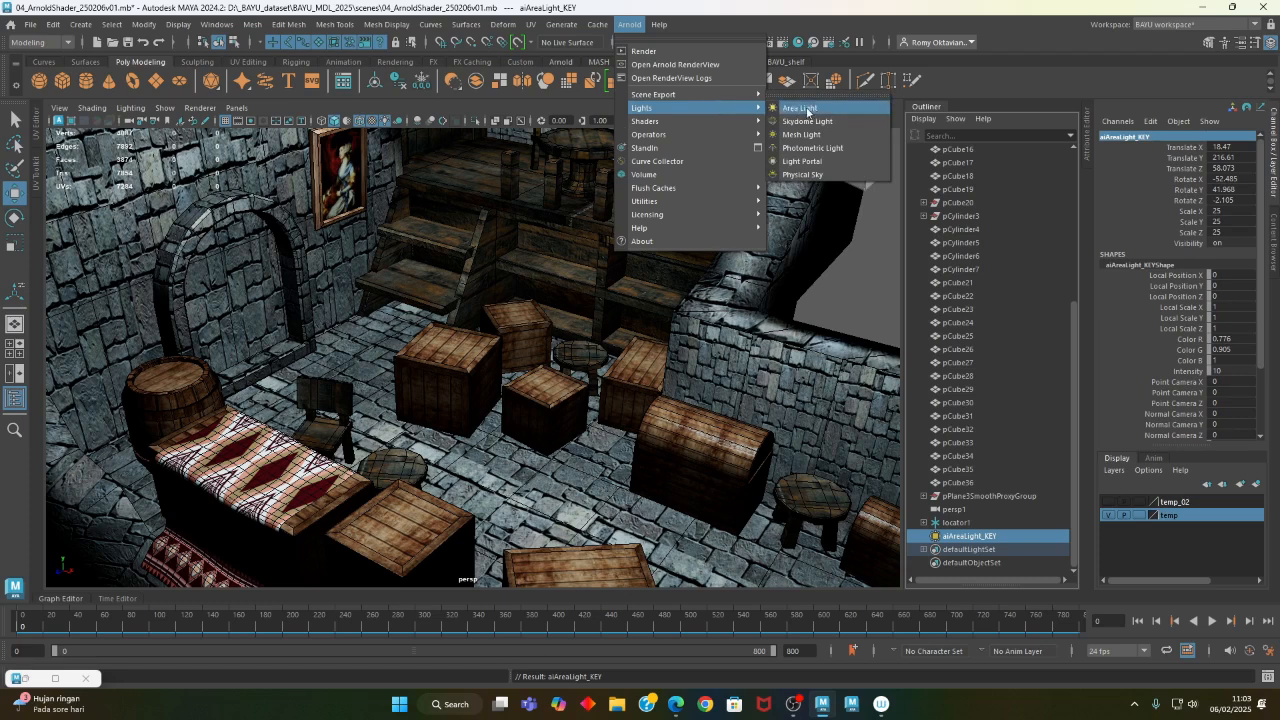
pyautogui.click(80, 24)
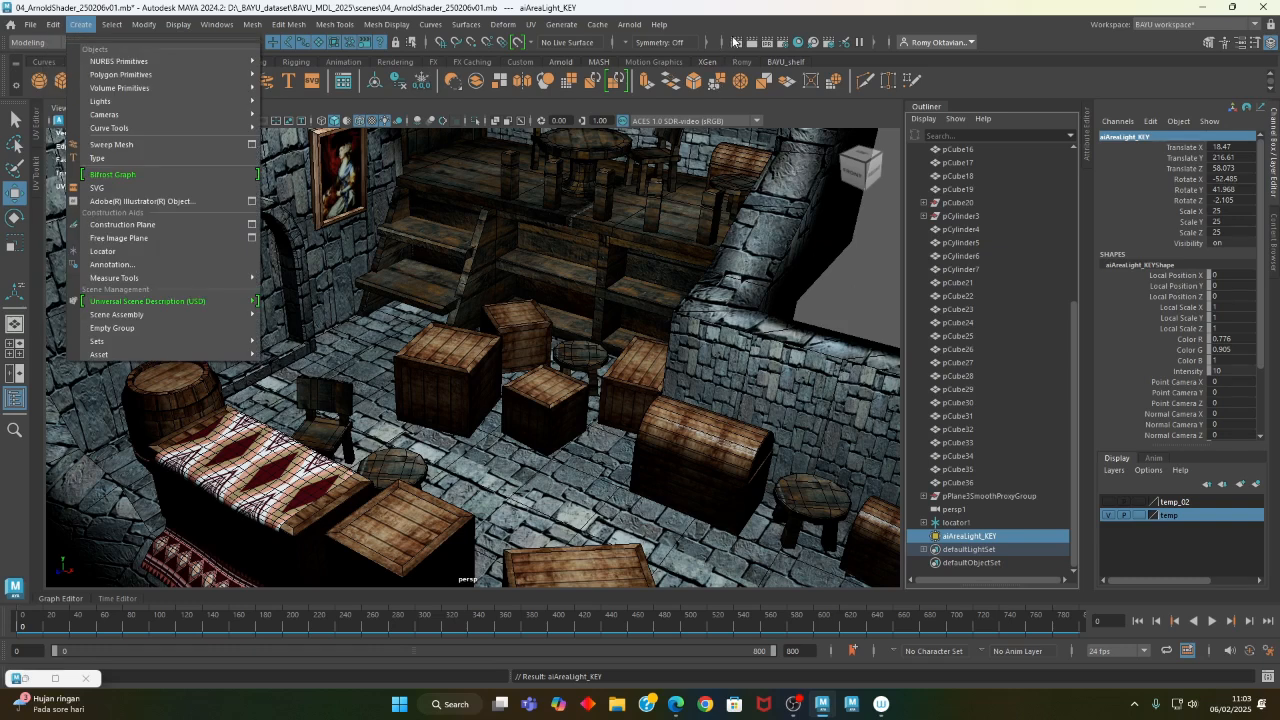
pyautogui.click(629, 24)
pyautogui.moveTo(667, 108)
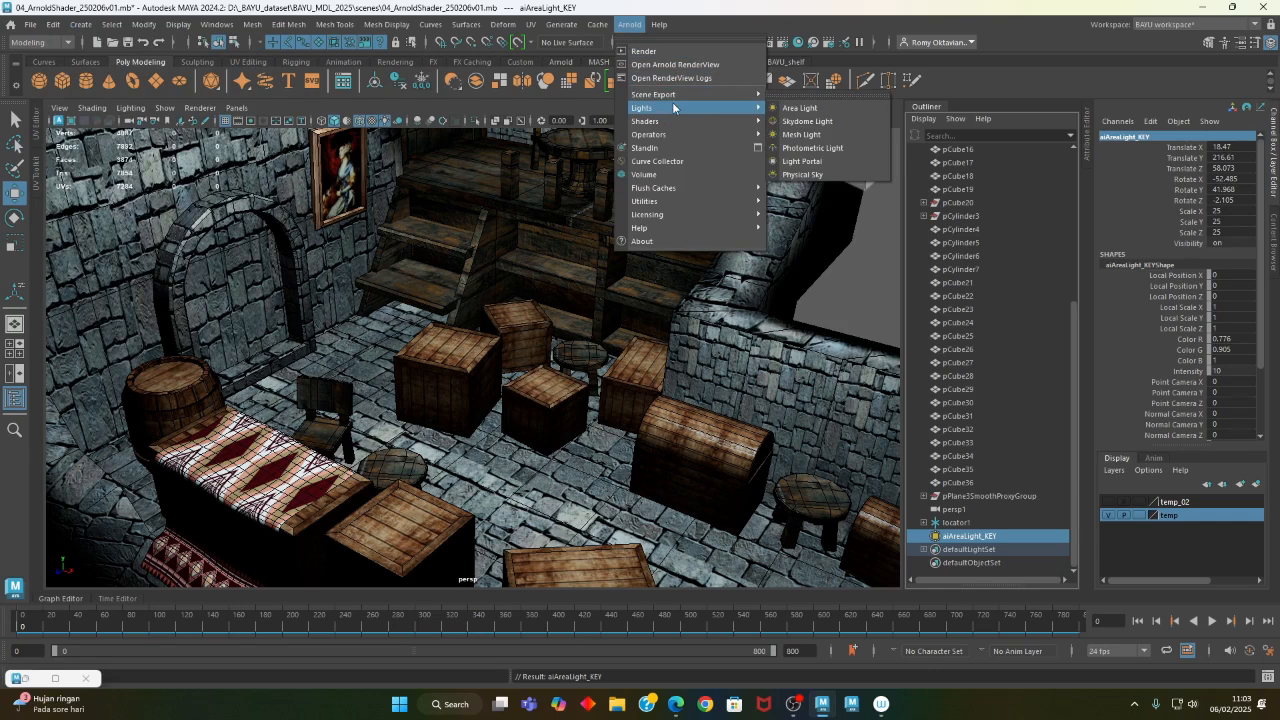
pyautogui.click(819, 110)
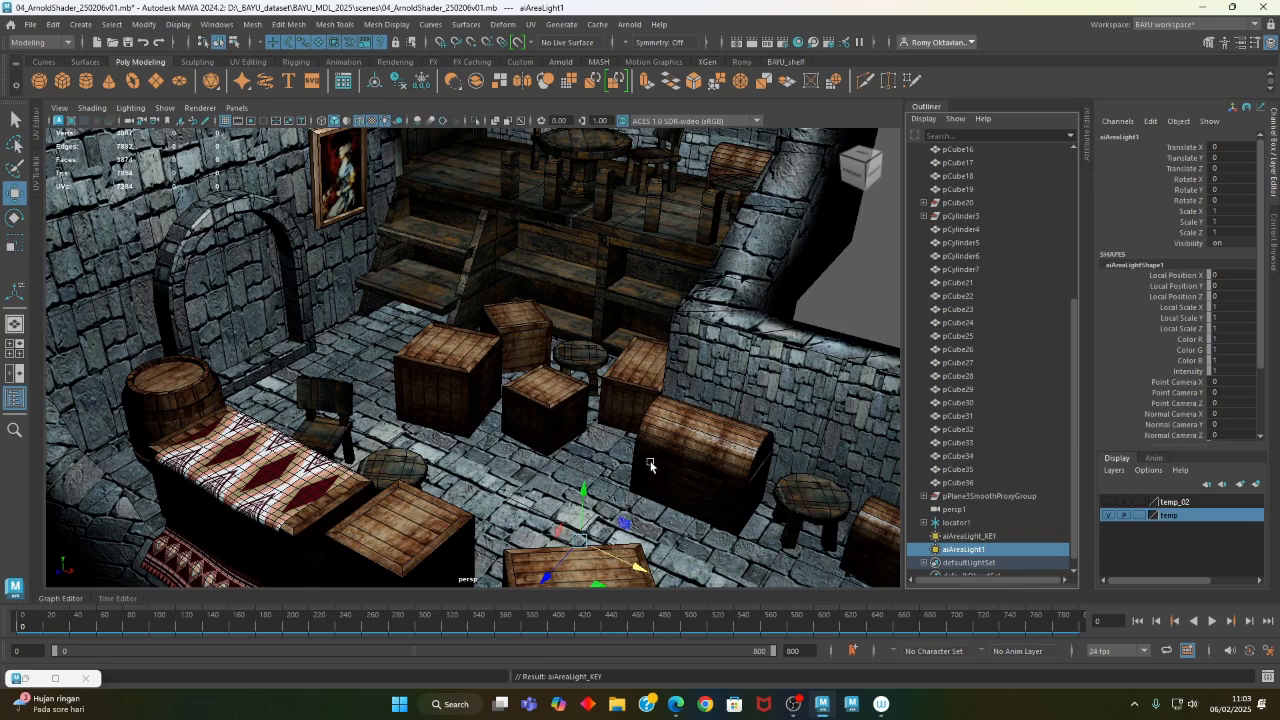
# Move the new area light along X to about 122.8, outside the room model
pyautogui.keyDown('alt'); pyautogui.moveTo(745, 464); pyautogui.dragTo(535, 466, button='right'); pyautogui.keyUp('alt')
pyautogui.keyDown('alt'); pyautogui.moveTo(535, 466); pyautogui.dragTo(578, 537); pyautogui.keyUp('alt')
pyautogui.keyDown('alt'); pyautogui.moveTo(578, 536); pyautogui.dragTo(811, 523, button='right'); pyautogui.keyUp('alt')
pyautogui.keyDown('alt'); pyautogui.moveTo(811, 523); pyautogui.dragTo(792, 487, button='middle'); pyautogui.keyUp('alt')
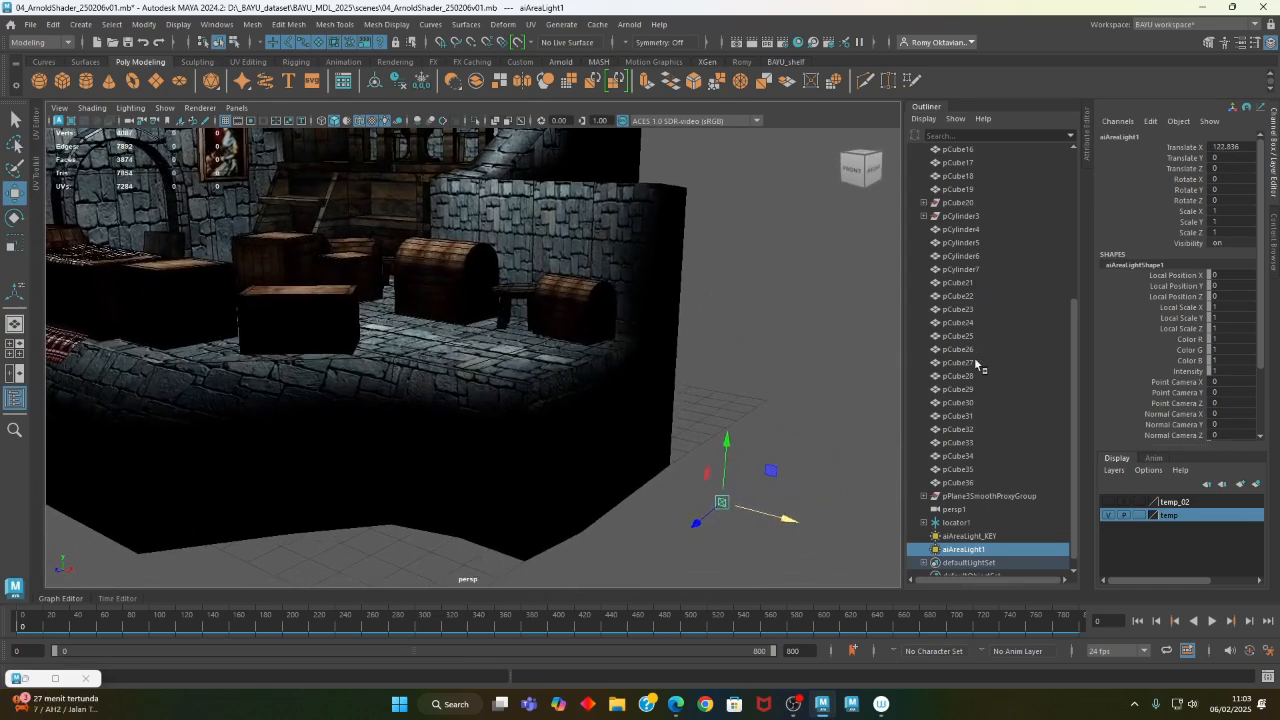
# Show the new area light's attributes and delete that light from the scene
pyautogui.click(1088, 149)
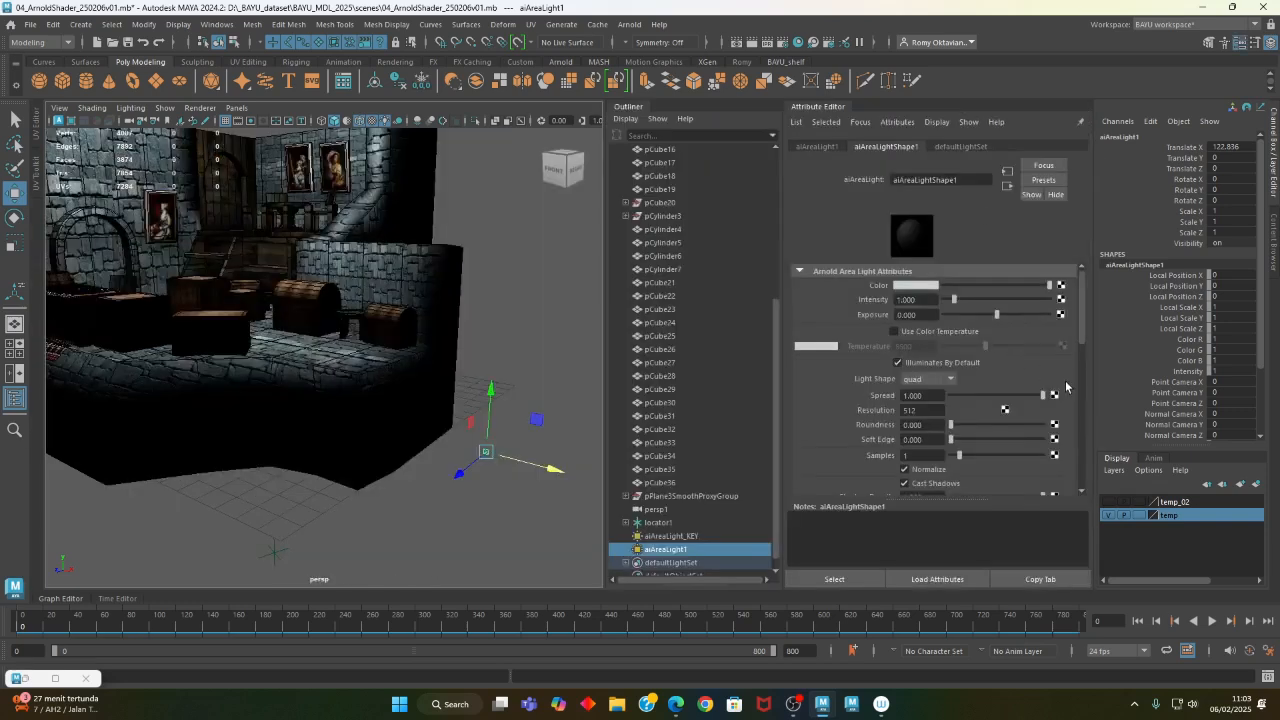
pyautogui.moveTo(1086, 330)
pyautogui.mouseDown()
pyautogui.moveTo(1086, 343)
pyautogui.moveTo(1092, 310)
pyautogui.mouseUp()
pyautogui.moveTo(1085, 321); pyautogui.dragTo(1071, 278)
pyautogui.click(556, 442)
pyautogui.moveTo(464, 434); pyautogui.dragTo(496, 473)
pyautogui.click(497, 477)
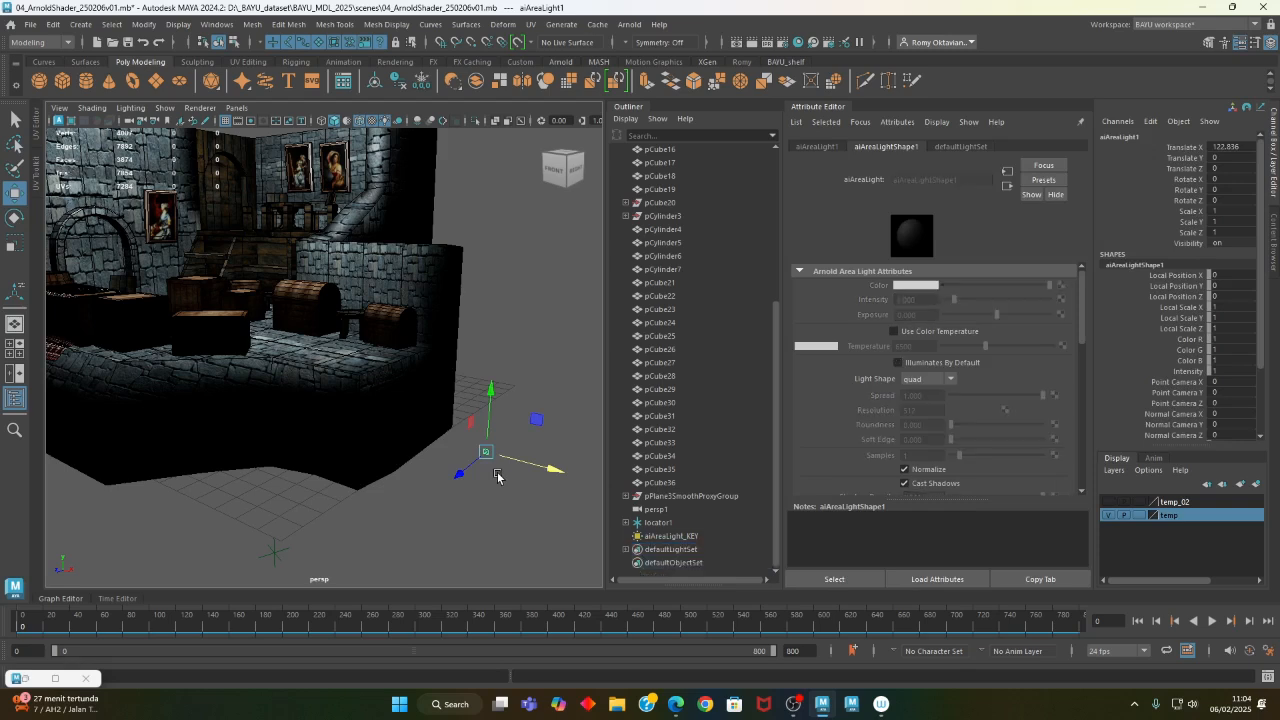
# Try to add an Arnold light portal to the scene
pyautogui.click(630, 24)
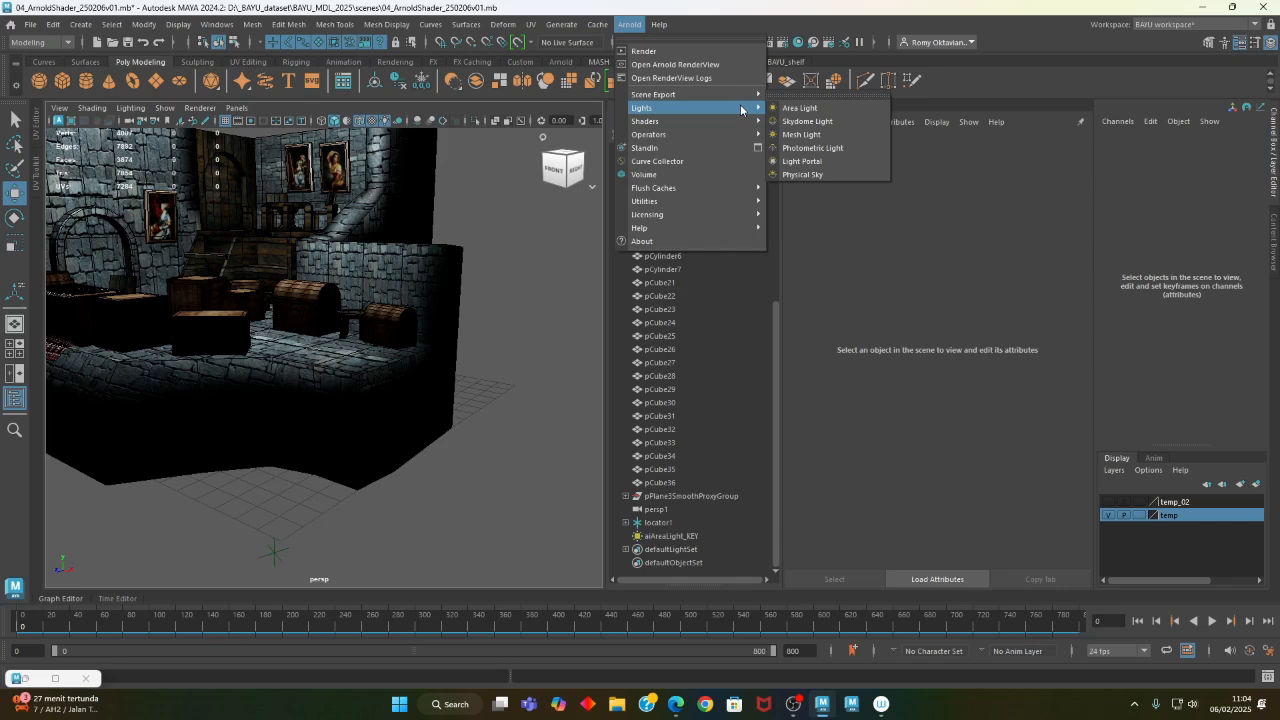
pyautogui.click(801, 162)
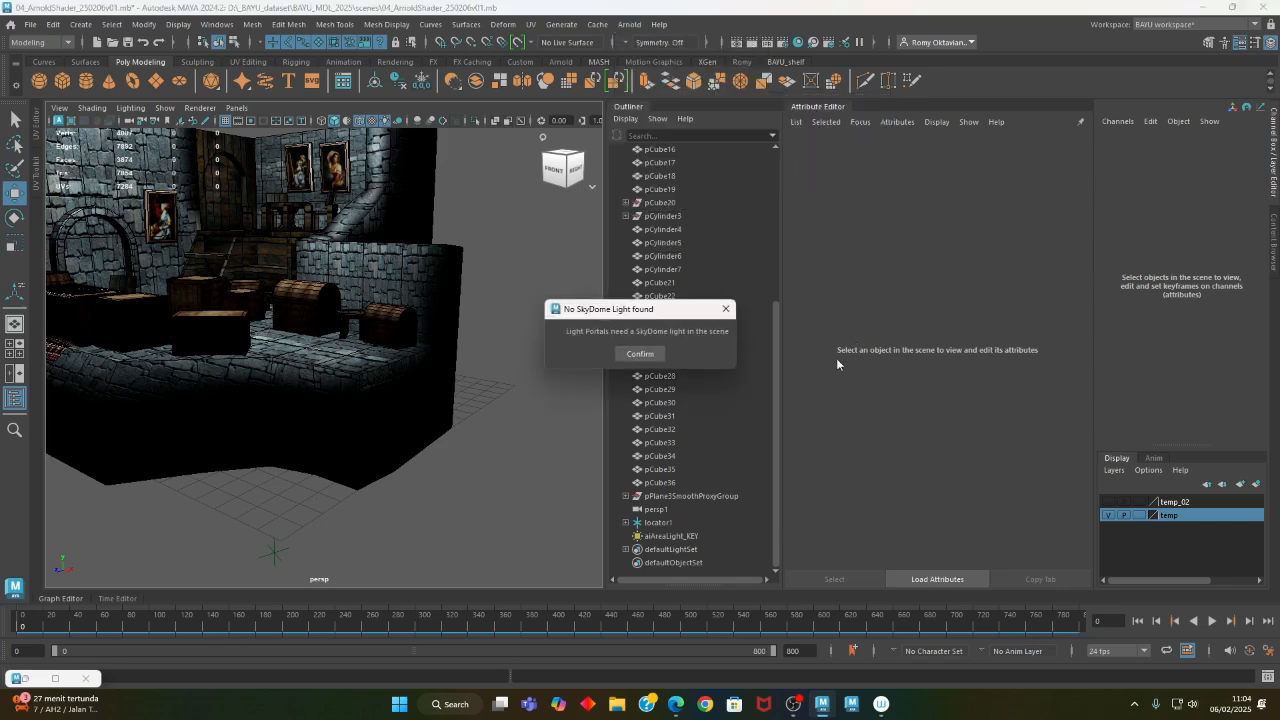
pyautogui.click(725, 309)
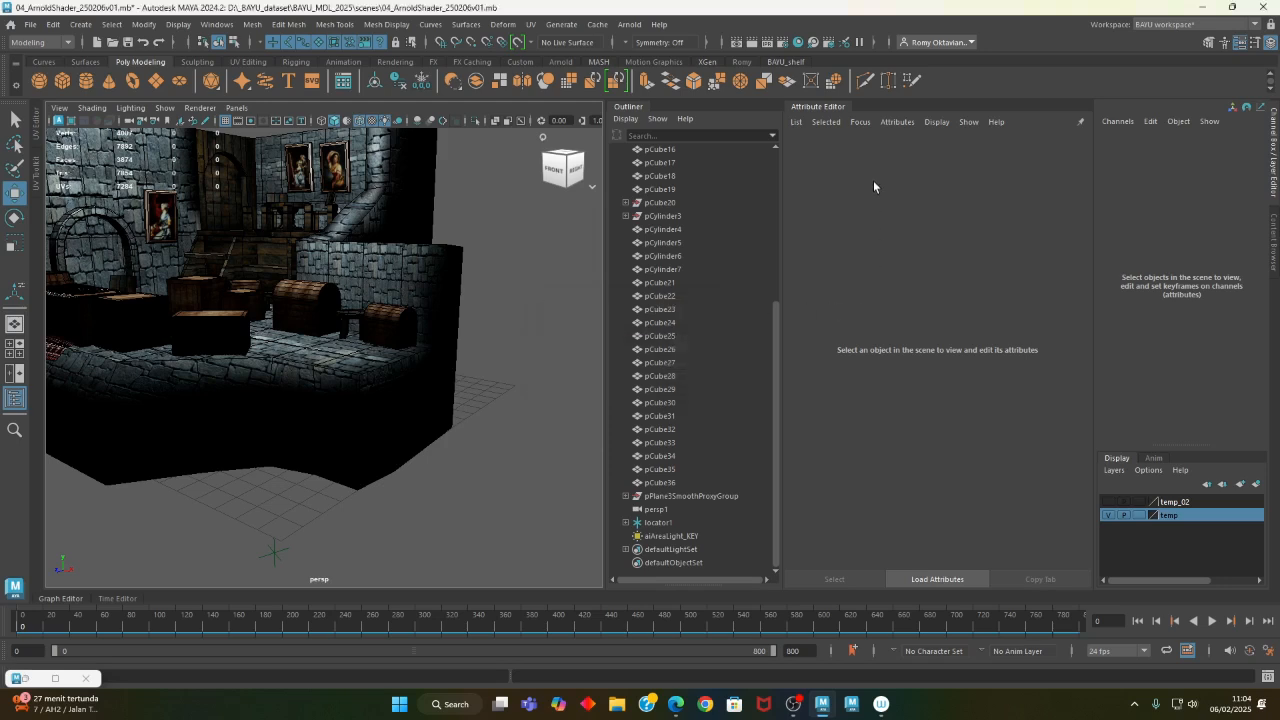
# Add an Arnold skydome light to the scene
pyautogui.click(561, 24)
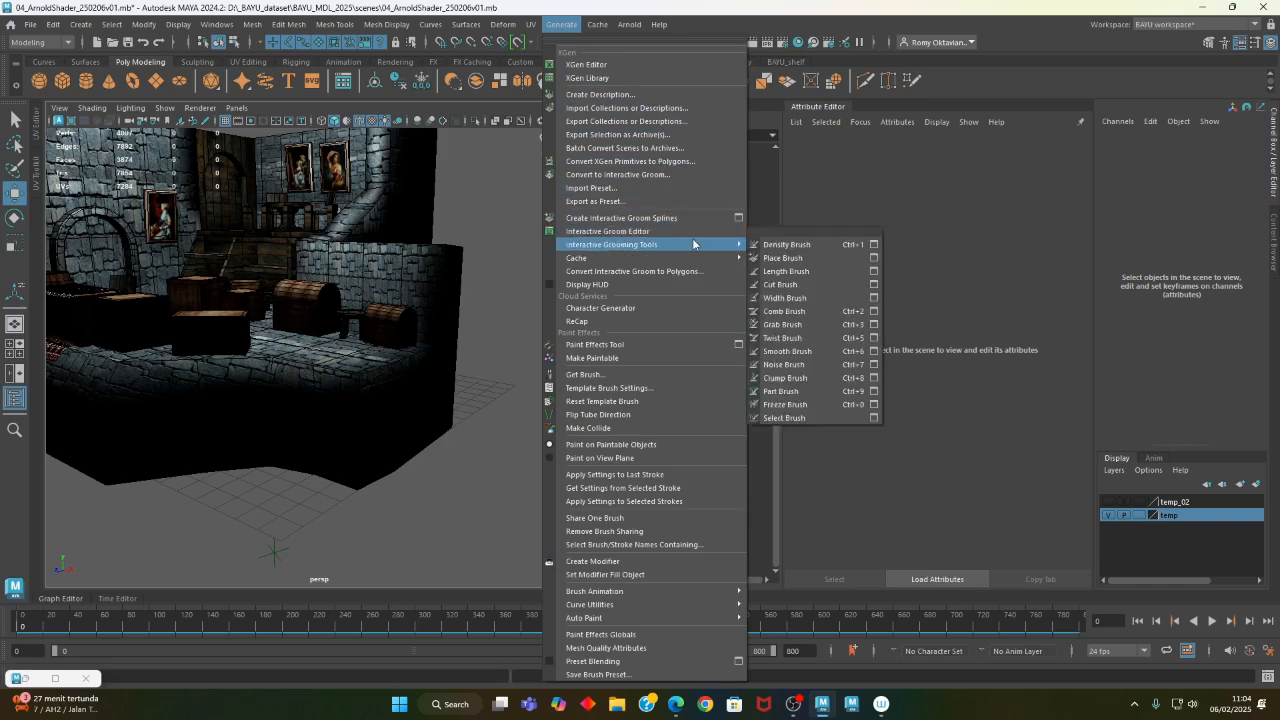
pyautogui.moveTo(637, 27)
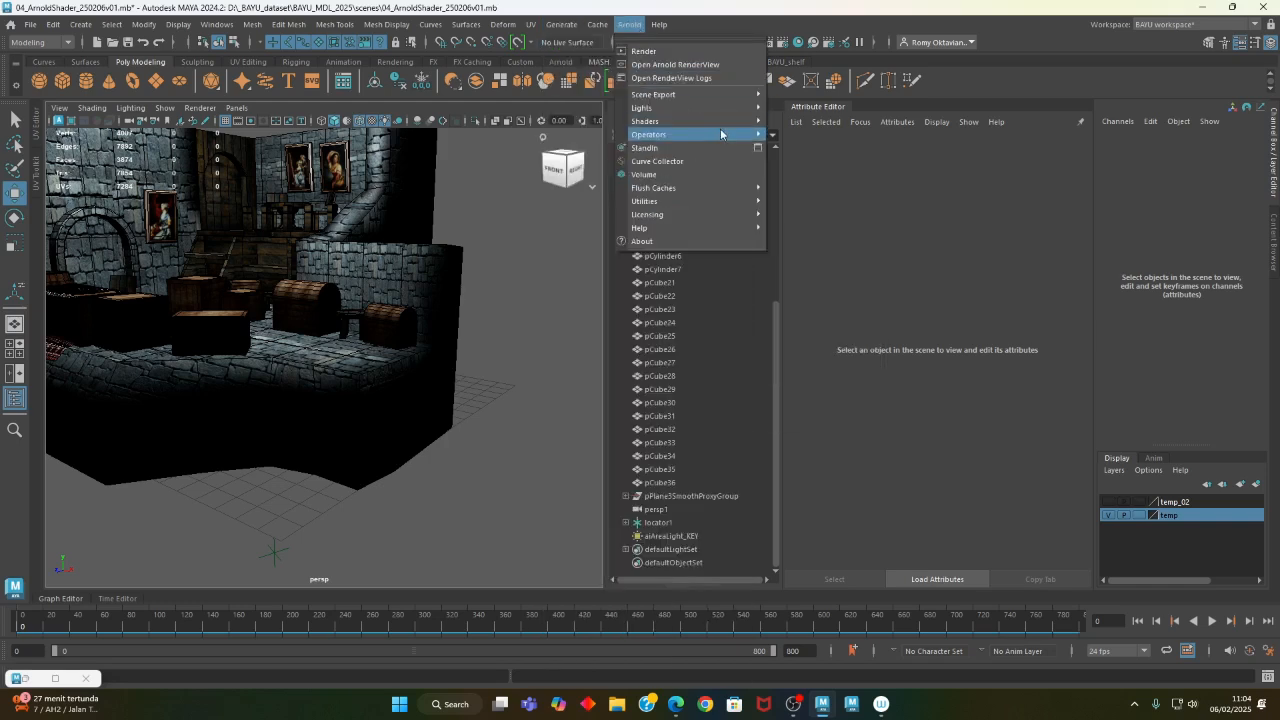
pyautogui.click(840, 121)
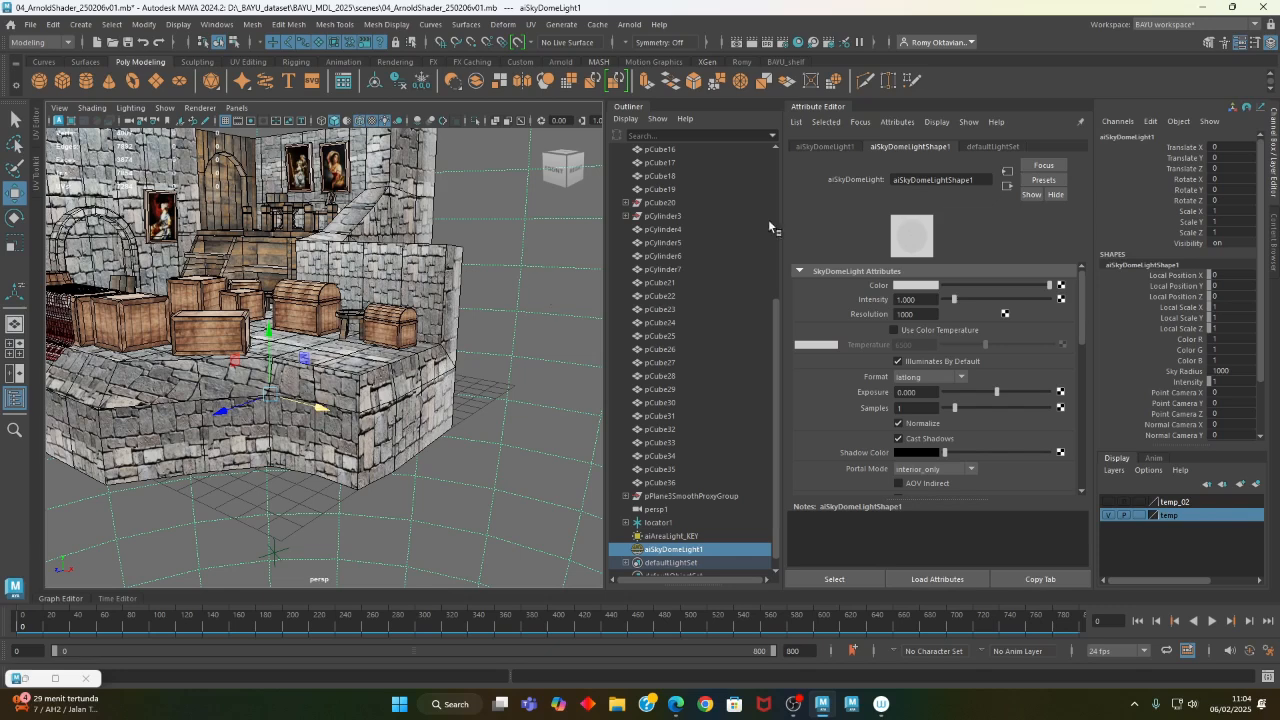
# Tint the skydome light a pale warm yellow, about RGB 1, 0.922, 0.776
pyautogui.click(907, 286)
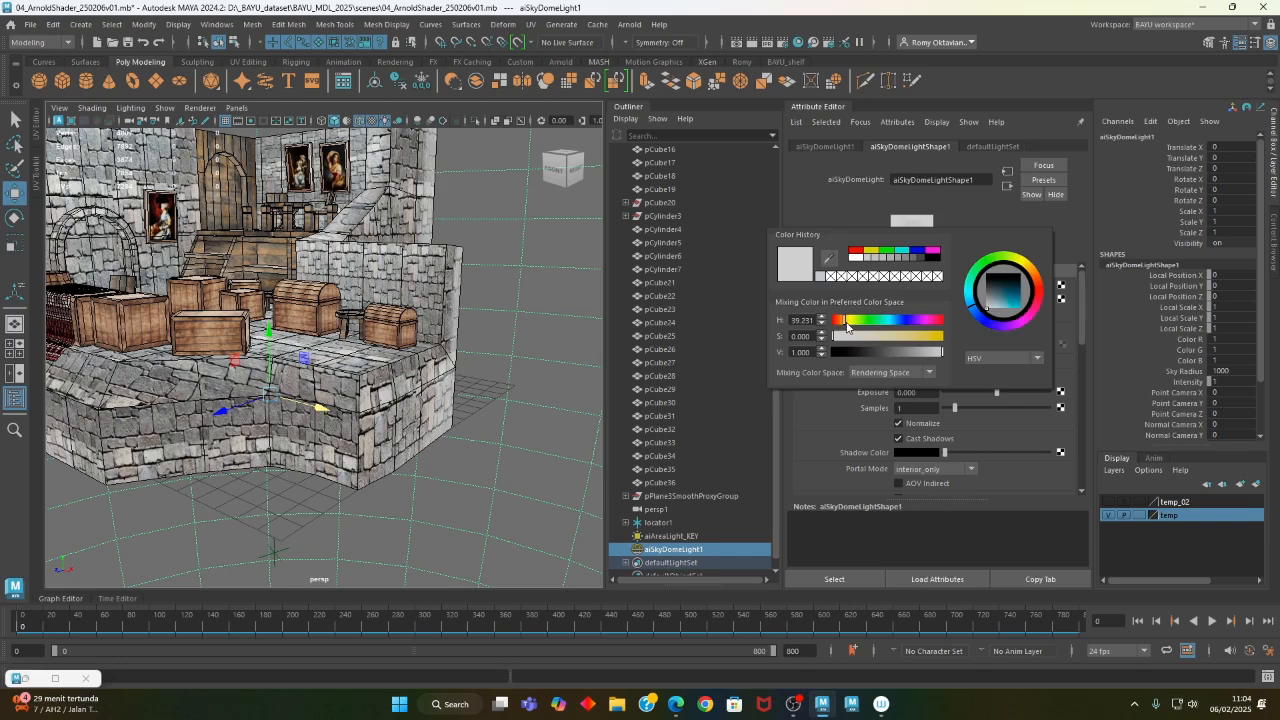
pyautogui.moveTo(846, 337); pyautogui.dragTo(849, 340)
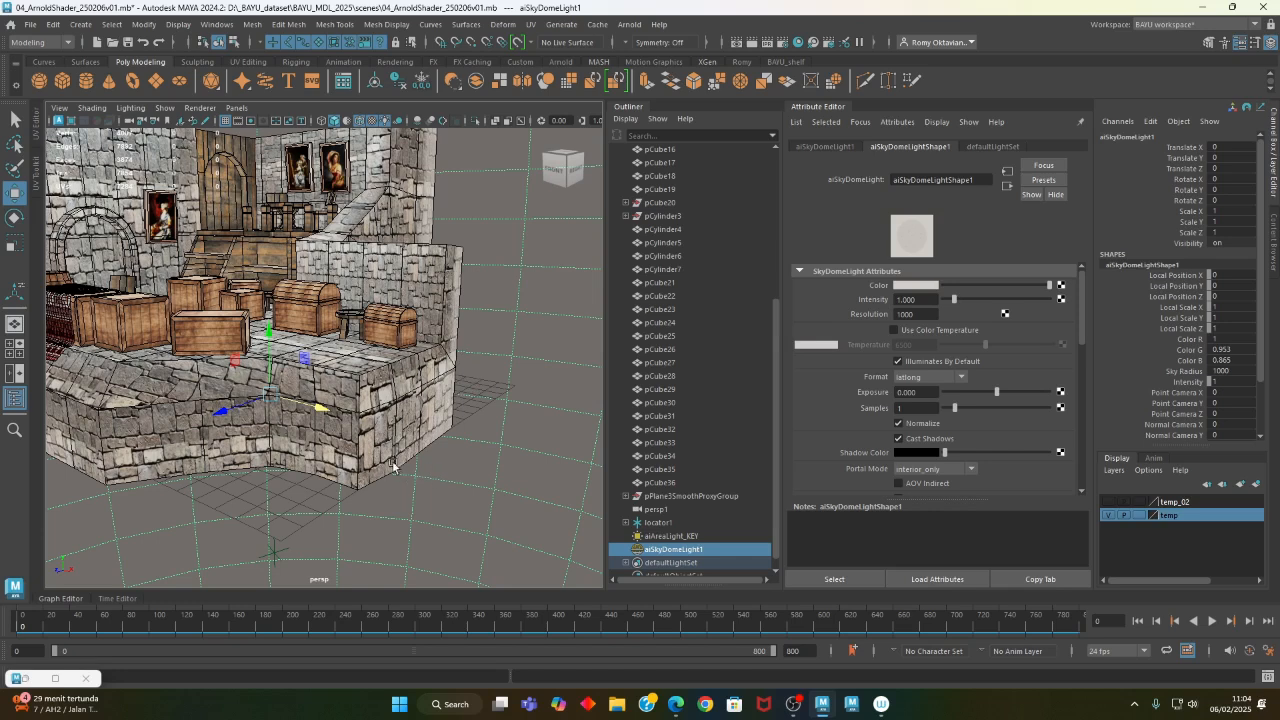
pyautogui.click(909, 292)
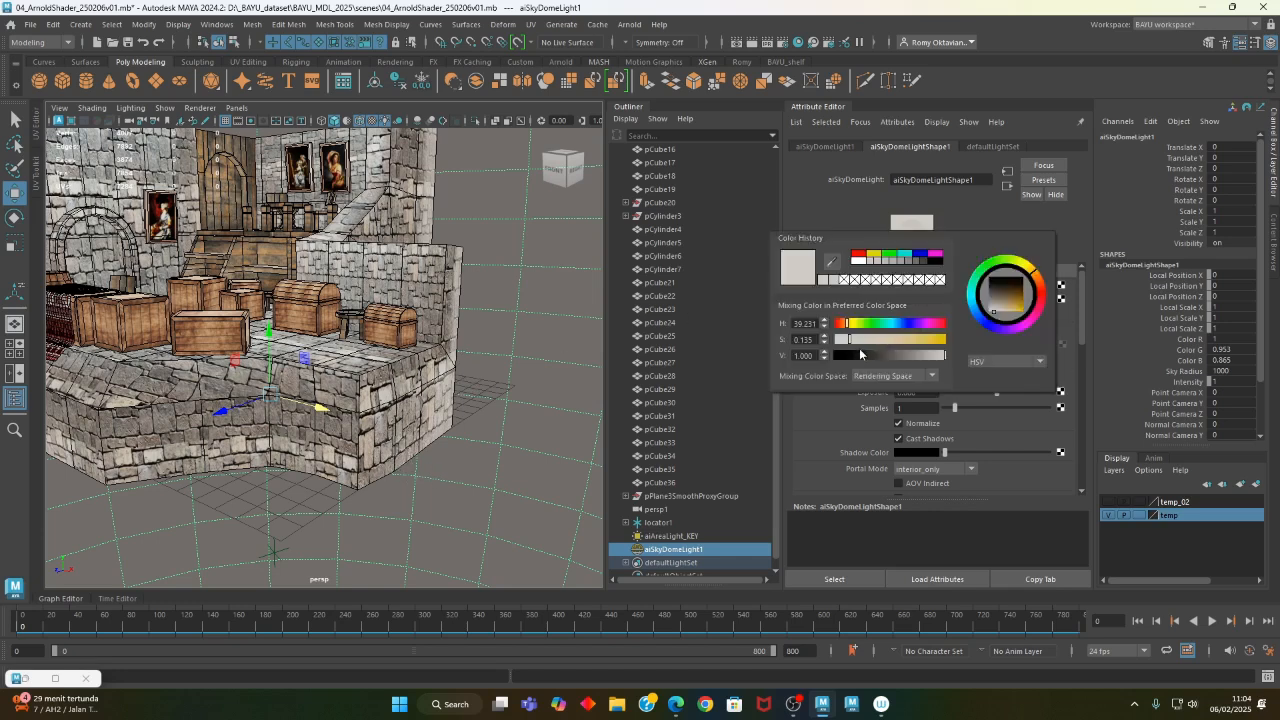
pyautogui.moveTo(849, 340); pyautogui.dragTo(862, 342)
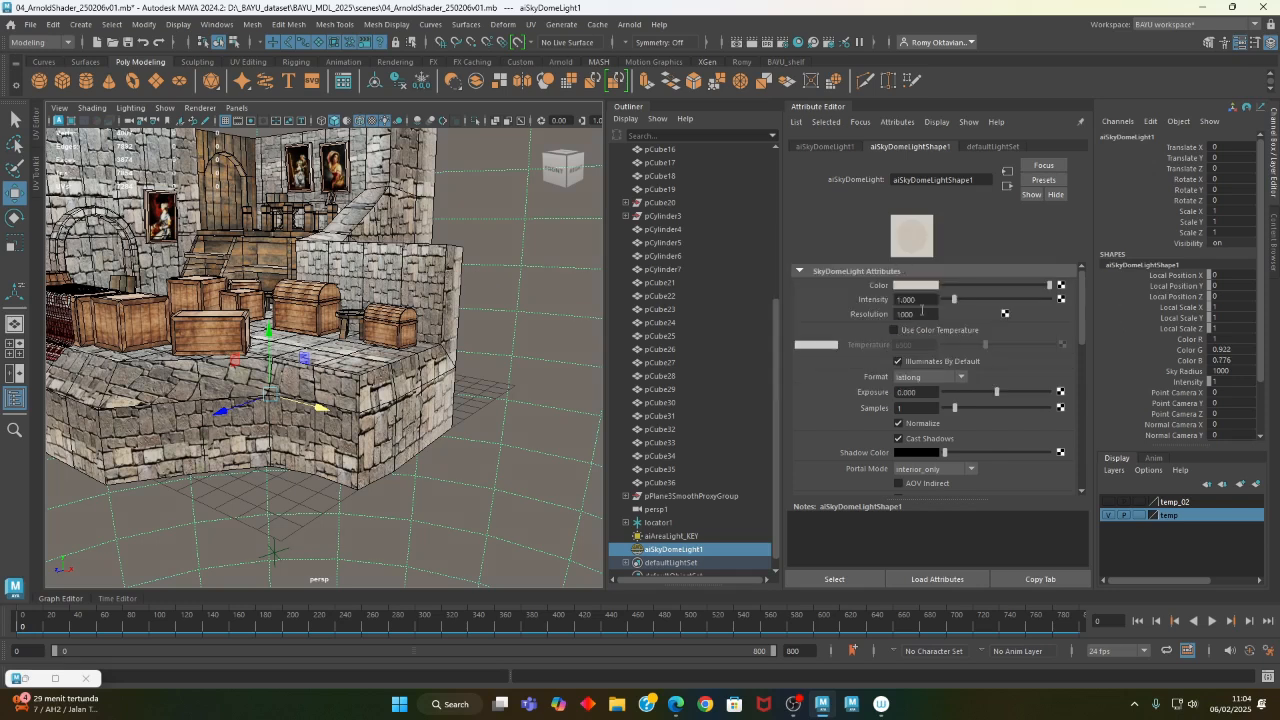
# Set the skydome light's intensity to 0.3 and darken its color to about RGB 0.395, 0.356, 0.281
pyautogui.click(926, 298)
pyautogui.write('0.3')
pyautogui.press('Return')
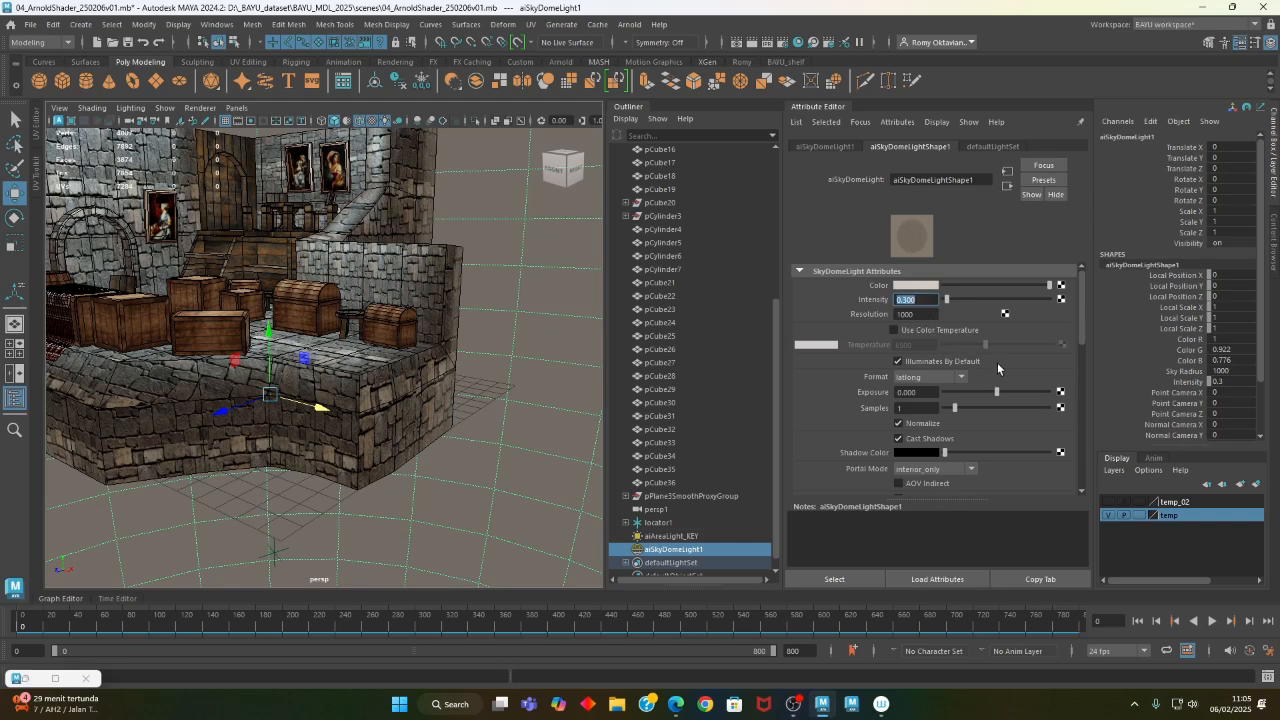
pyautogui.click(919, 285)
pyautogui.moveTo(873, 342); pyautogui.dragTo(924, 352)
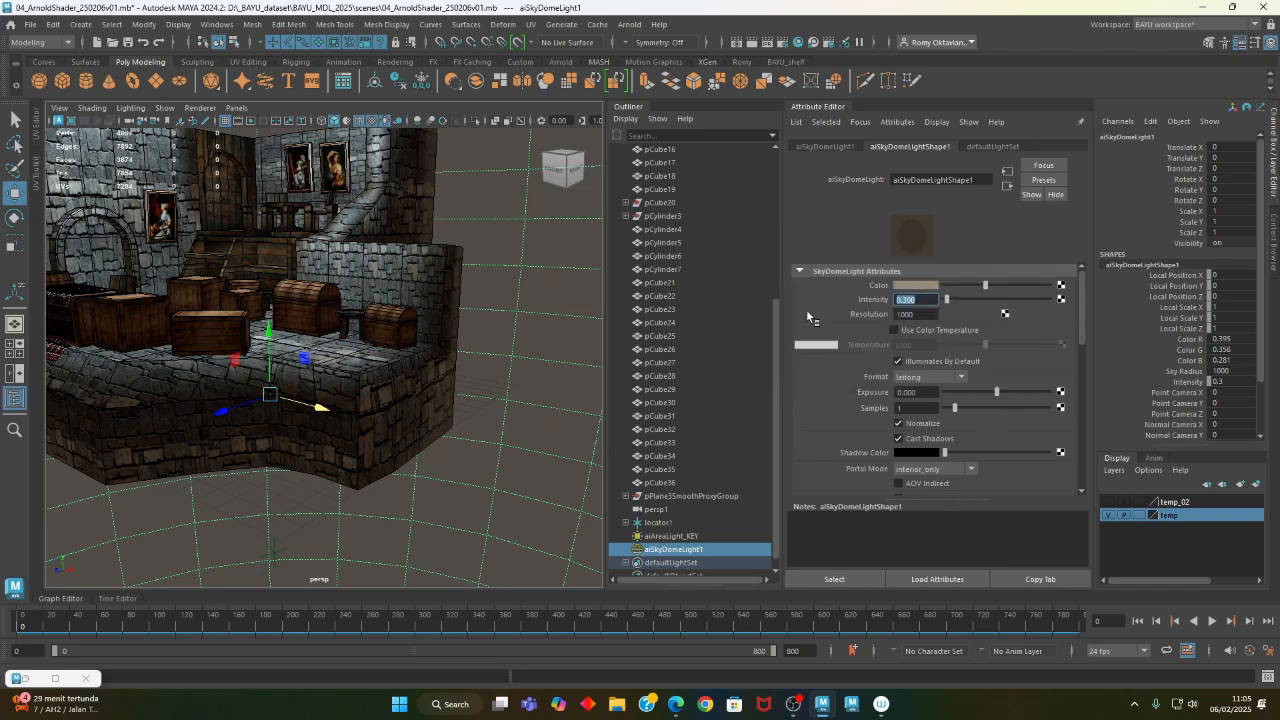
# Rename the skydome light's shape node as aiSkyDomeLightShape_ambient
pyautogui.click(985, 180)
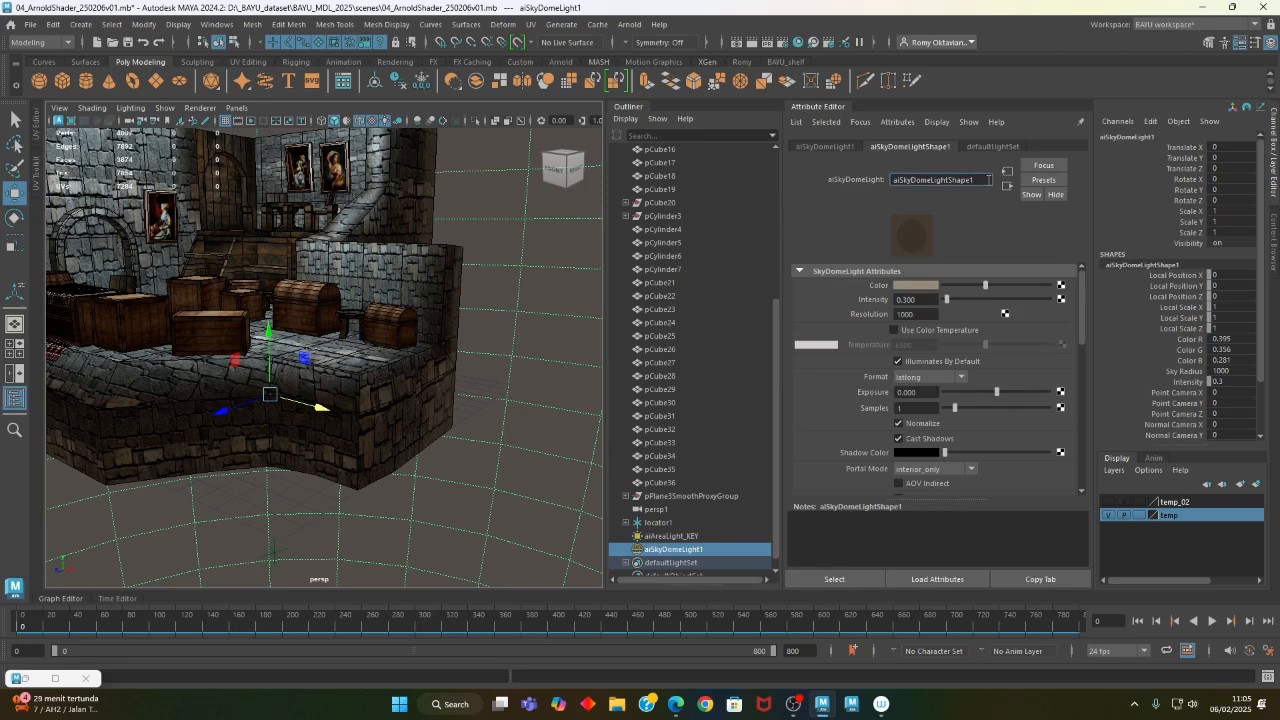
pyautogui.press('BackSpace')
pyautogui.write('_ambient')
pyautogui.press('Return')
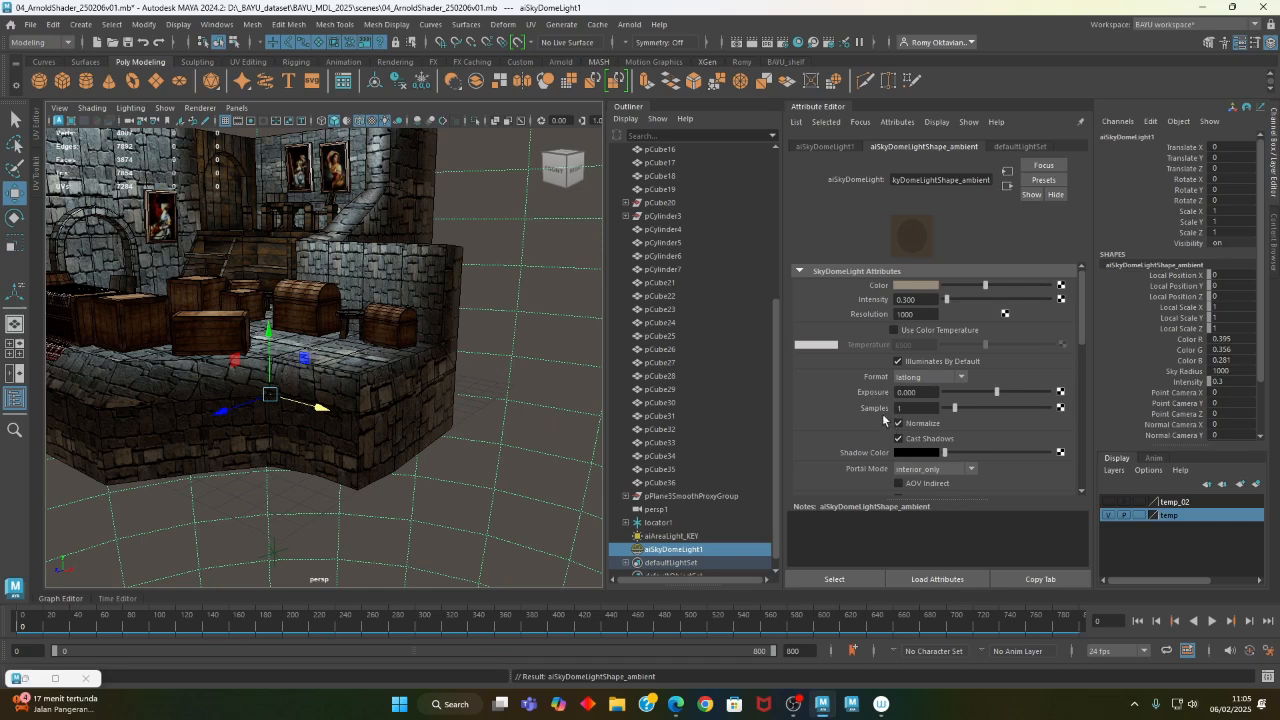
# Disable Cast Shadows and Cast Volumetric Shadows for the skydome light
pyautogui.moveTo(1081, 320); pyautogui.dragTo(1077, 362)
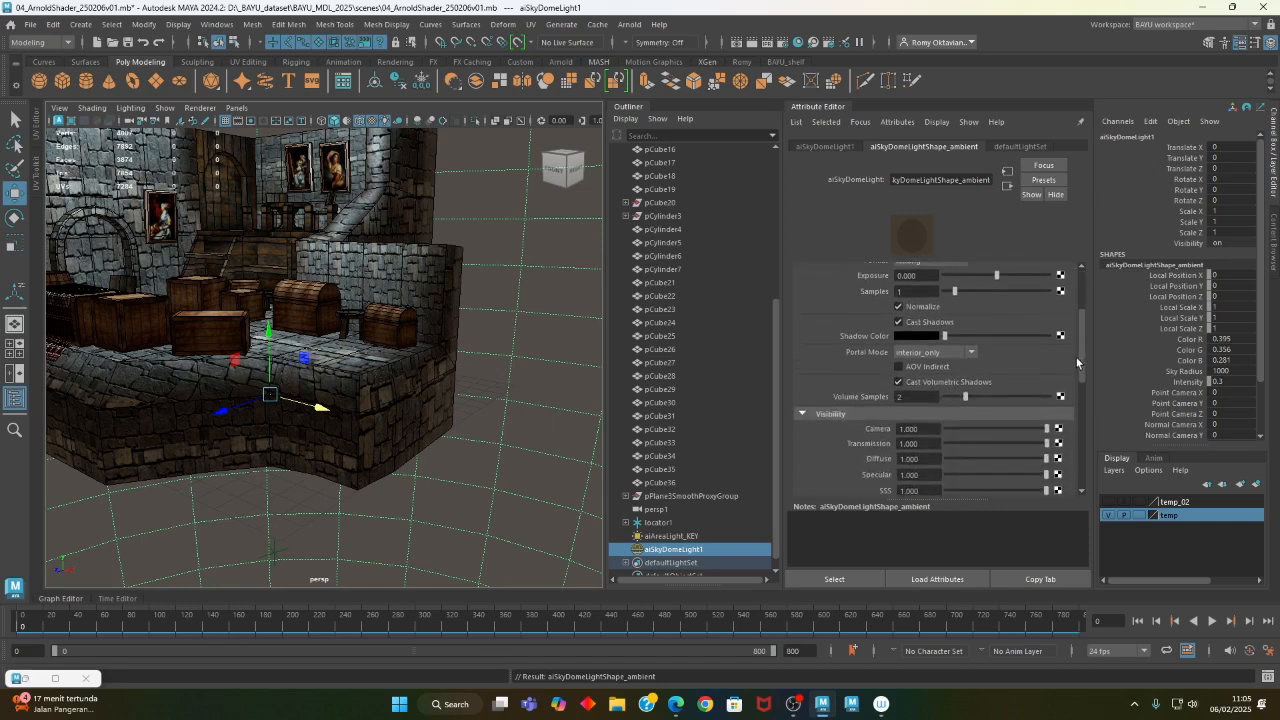
pyautogui.click(913, 322)
pyautogui.click(958, 384)
pyautogui.moveTo(1085, 368); pyautogui.dragTo(1083, 300)
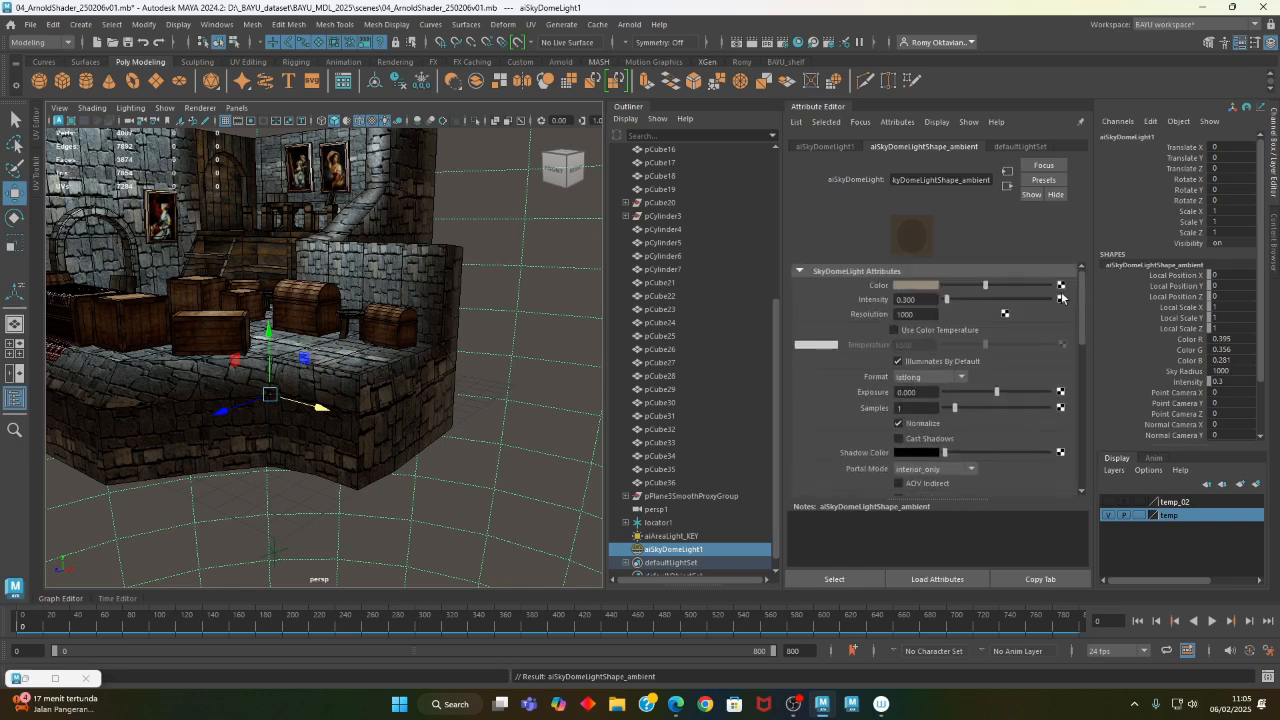
# Change the light shape of aiAreaLight_KEY to disk
pyautogui.click(673, 537)
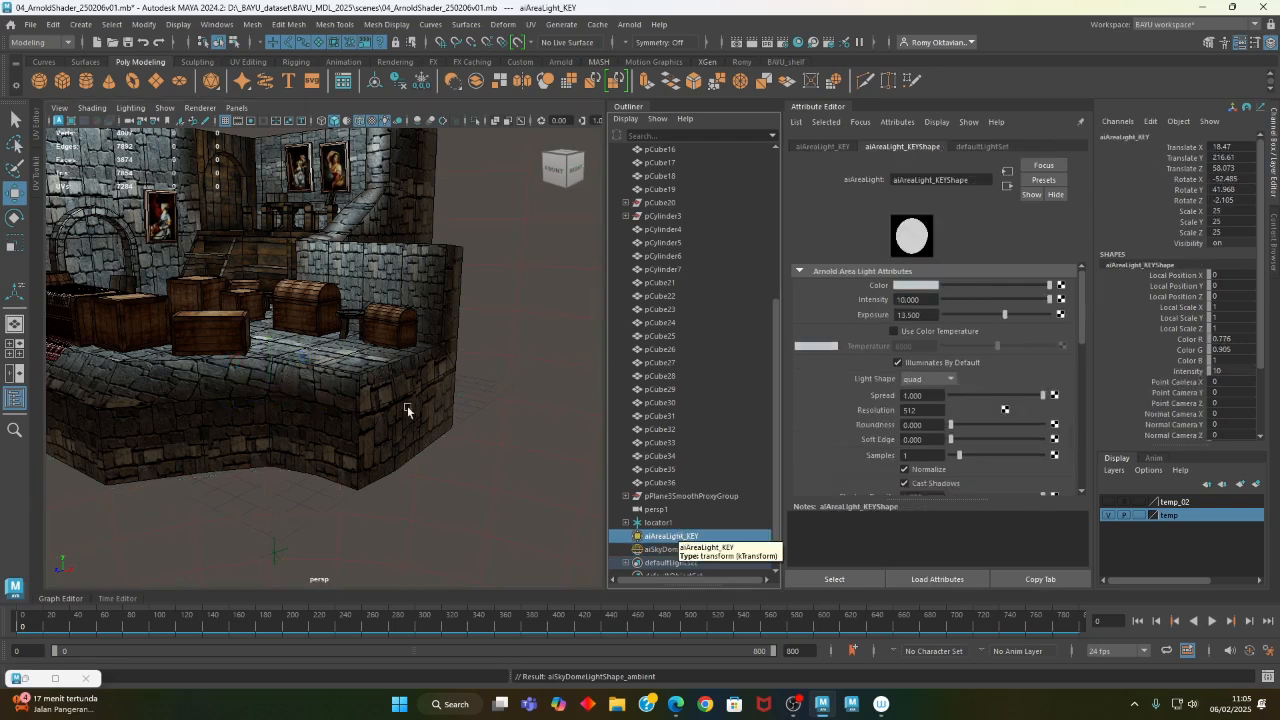
pyautogui.click(949, 381)
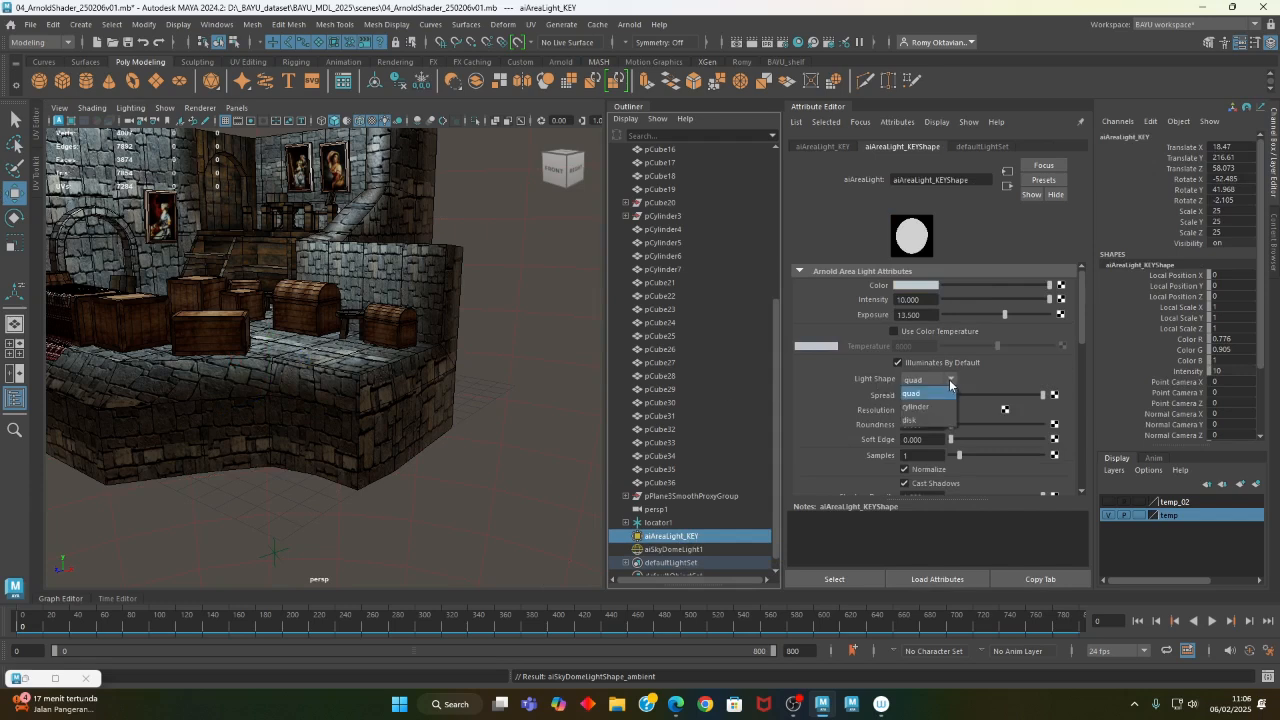
pyautogui.click(937, 421)
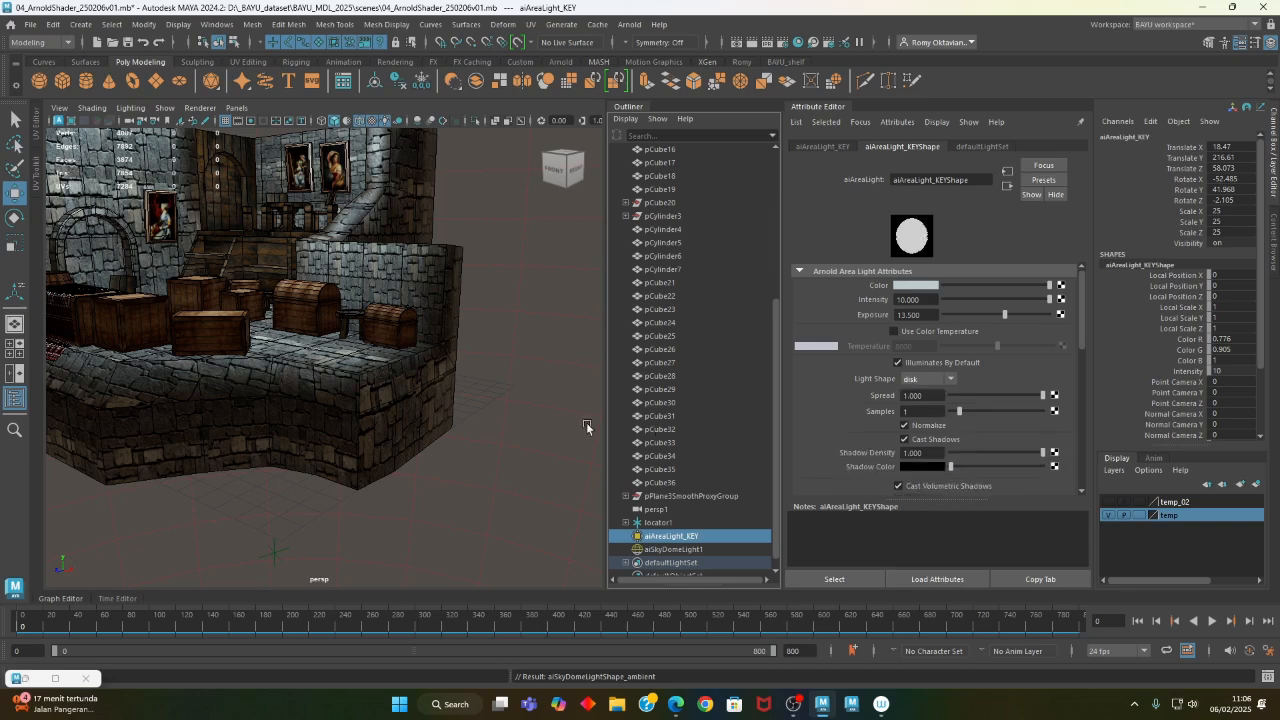
# Move the key area light along its own axis closer to the room, to about X 9.6, Y 171.4, Z 50.0
pyautogui.keyDown('alt'); pyautogui.moveTo(298, 254); pyautogui.dragTo(452, 328); pyautogui.keyUp('alt')
pyautogui.scroll(-5, 326, 358)
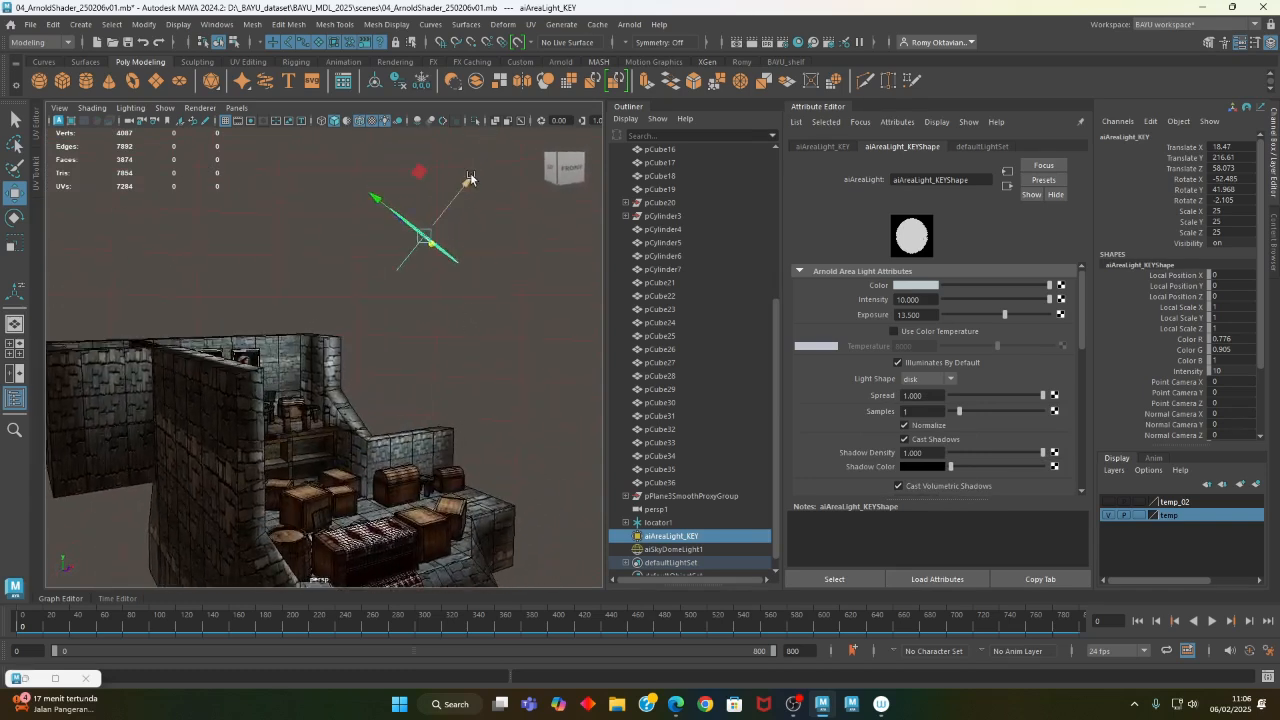
pyautogui.moveTo(452, 196); pyautogui.dragTo(347, 284)
pyautogui.keyDown('alt'); pyautogui.moveTo(513, 449); pyautogui.dragTo(325, 460); pyautogui.keyUp('alt')
# Set the key area light's intensity to 5
pyautogui.click(927, 300)
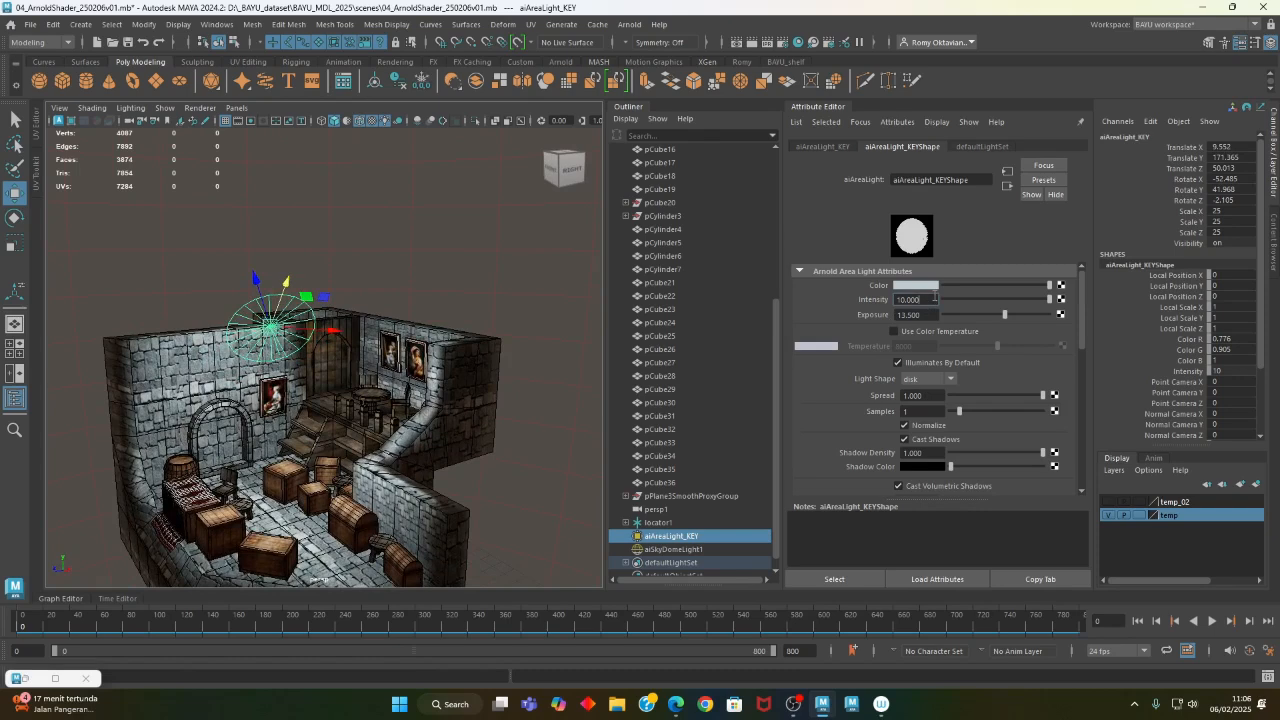
pyautogui.write('8')
pyautogui.press('Return')
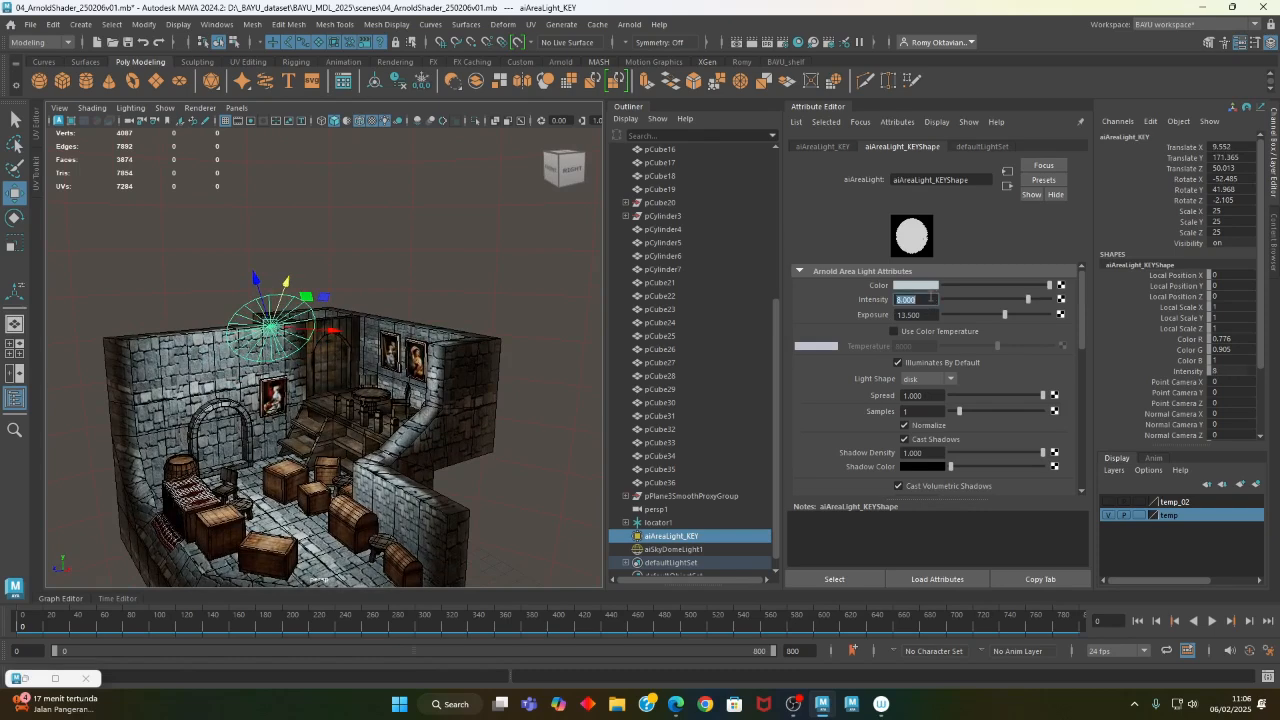
pyautogui.write('5')
pyautogui.press('Return')
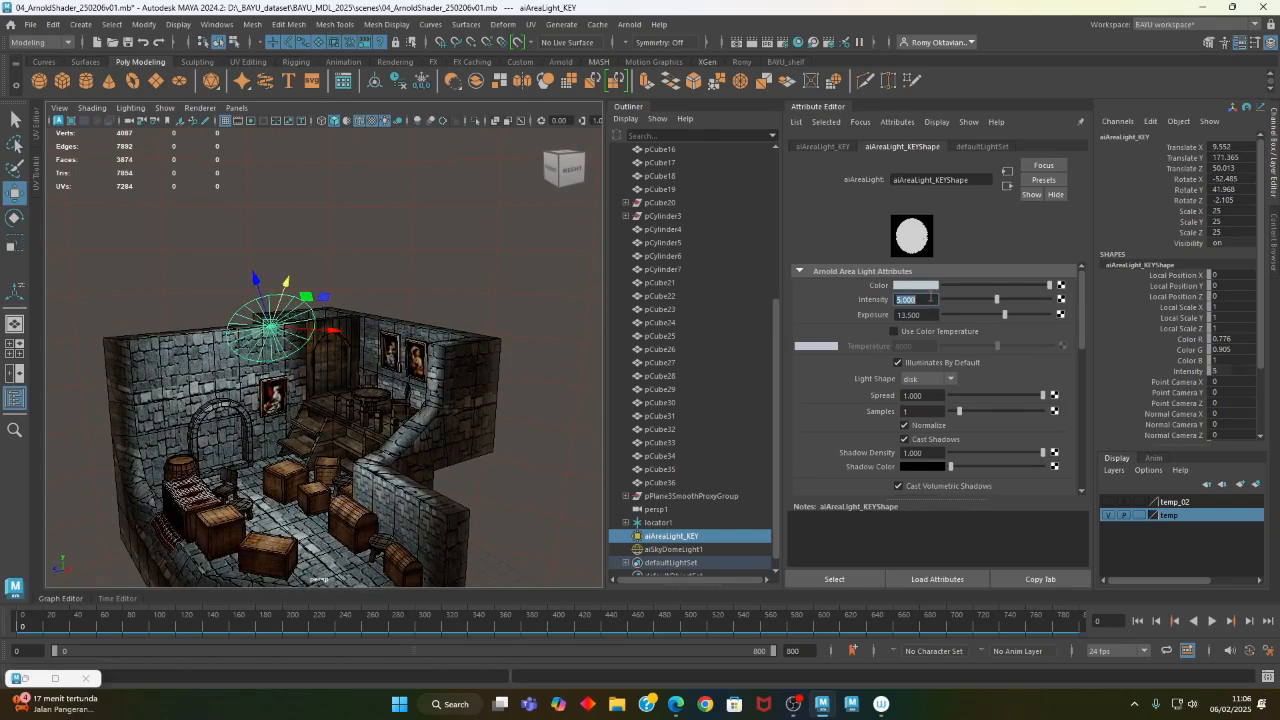
# Frame the tavern interior from a raised angle in the perspective view and hide the Attribute Editor
pyautogui.keyDown('alt'); pyautogui.moveTo(308, 471); pyautogui.dragTo(354, 517); pyautogui.keyUp('alt')
pyautogui.scroll(10, 354, 517)
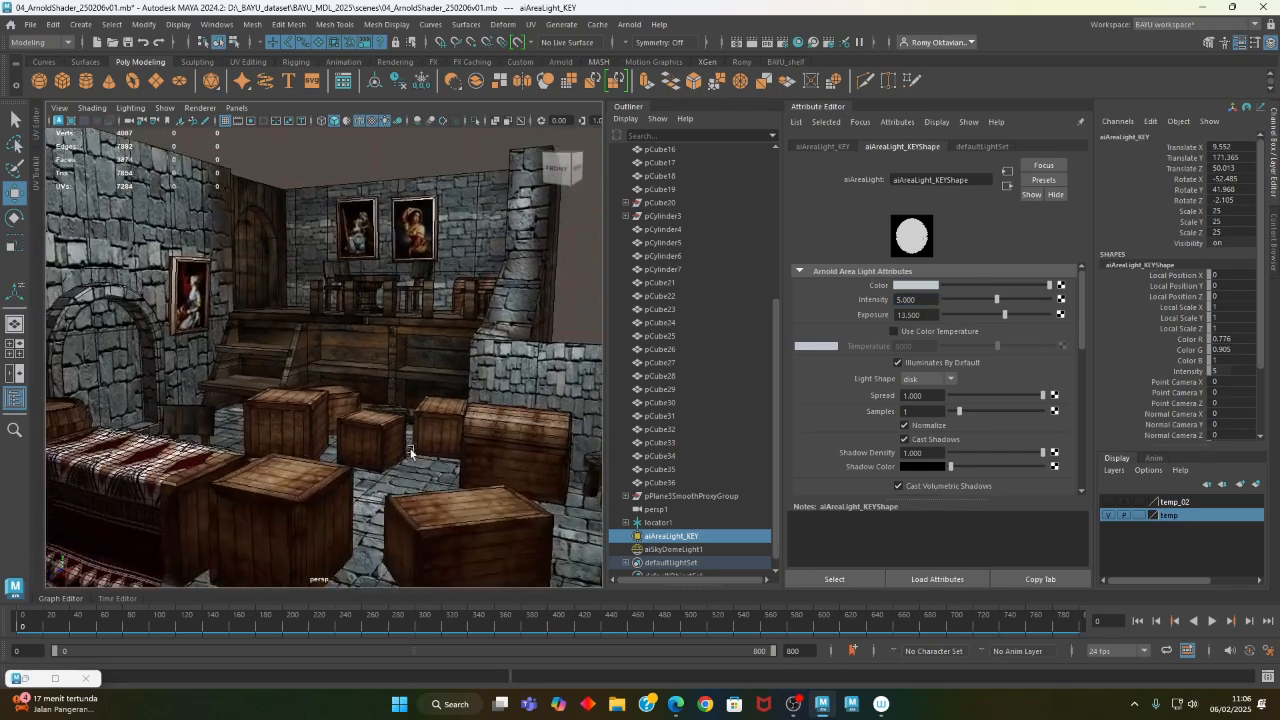
pyautogui.moveTo(411, 453)
pyautogui.keyDown('alt'); pyautogui.mouseDown()
pyautogui.moveTo(445, 458)
pyautogui.moveTo(363, 467)
pyautogui.moveTo(396, 471)
pyautogui.mouseUp(); pyautogui.keyUp('alt')
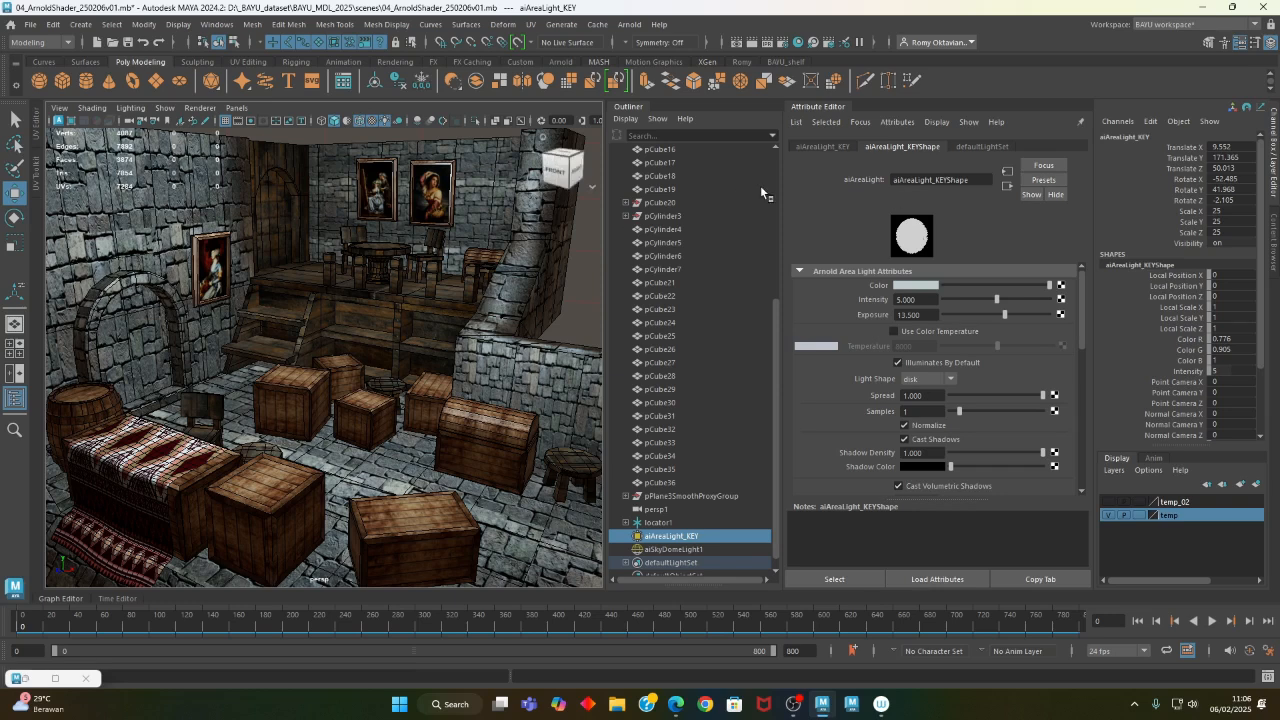
pyautogui.hotkey('ctrl', 'a')
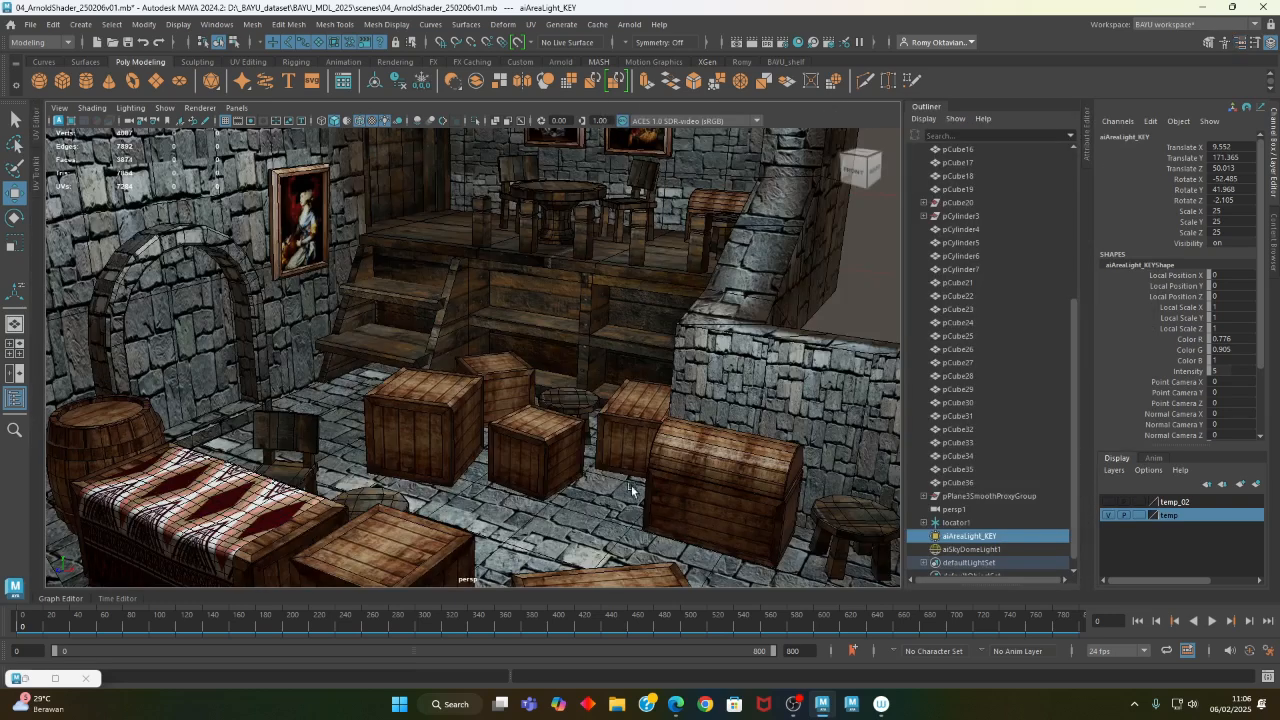
pyautogui.moveTo(647, 372)
pyautogui.keyDown('alt'); pyautogui.mouseDown()
pyautogui.moveTo(641, 389)
pyautogui.moveTo(530, 385)
pyautogui.moveTo(625, 403)
pyautogui.mouseUp(); pyautogui.keyUp('alt')
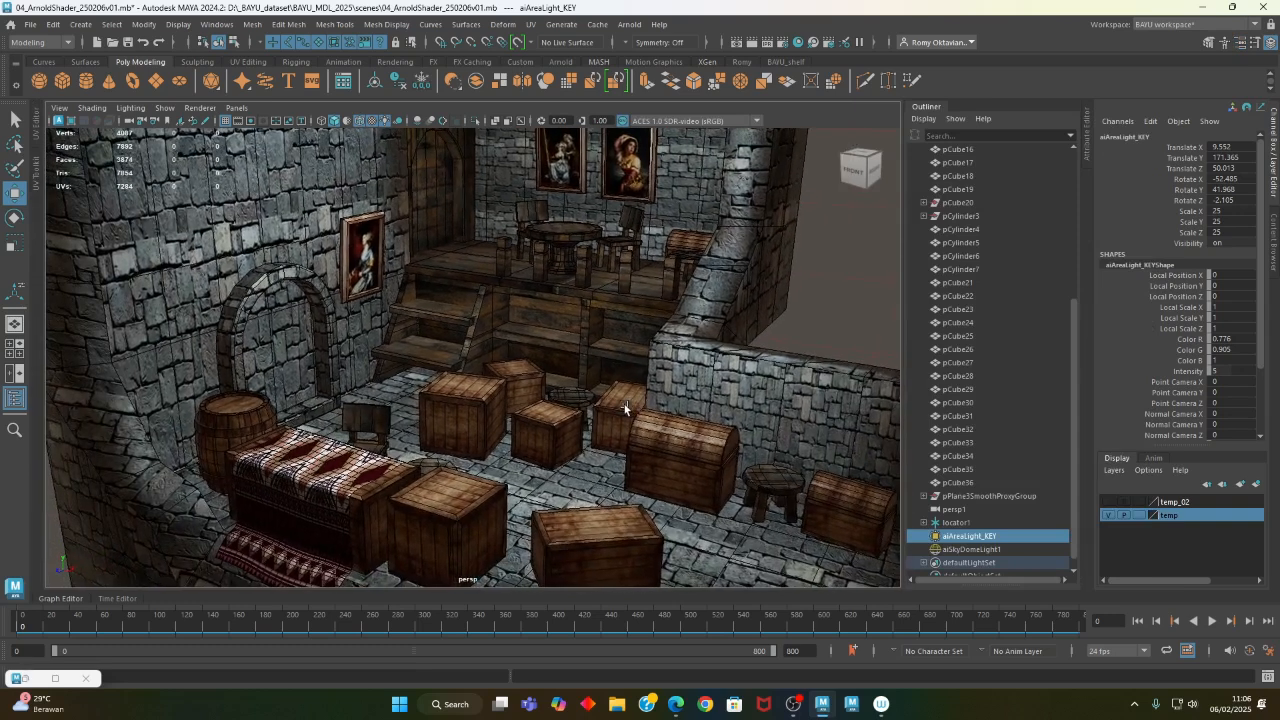
# Render the perspective view in Arnold RenderView and zoom the image to show the whole room
pyautogui.click(752, 42)
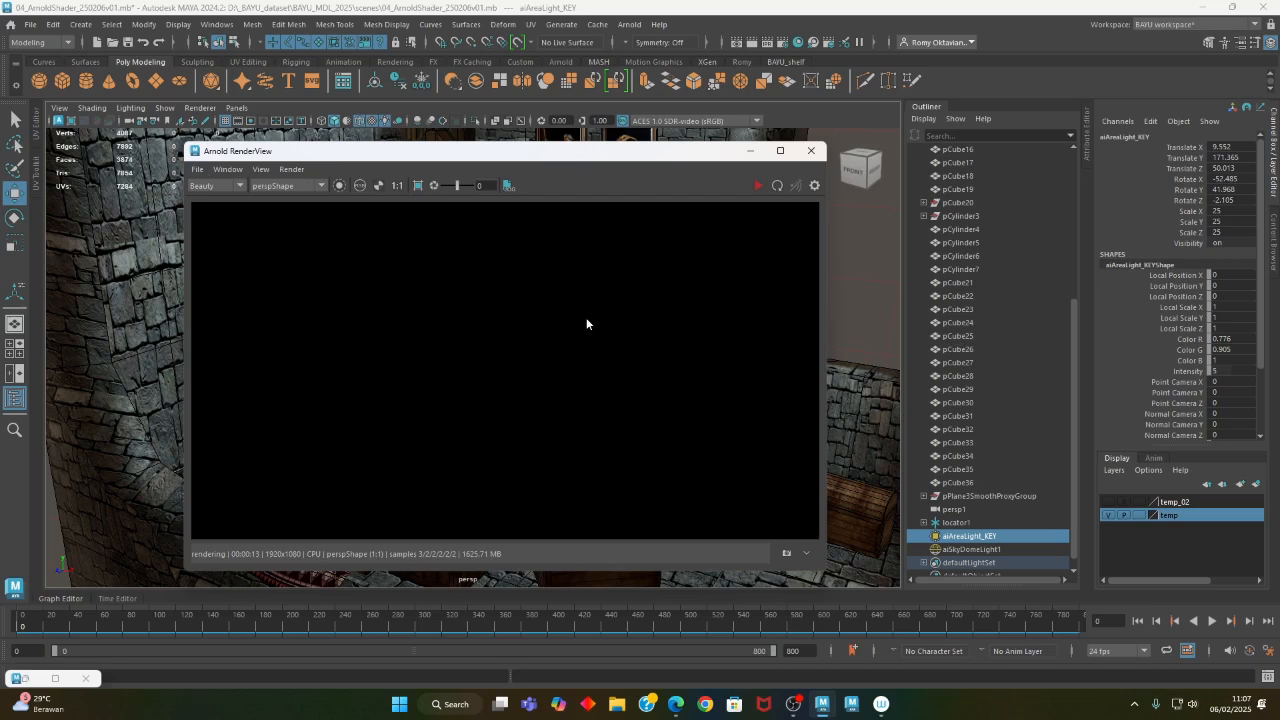
pyautogui.moveTo(386, 156); pyautogui.dragTo(364, 148)
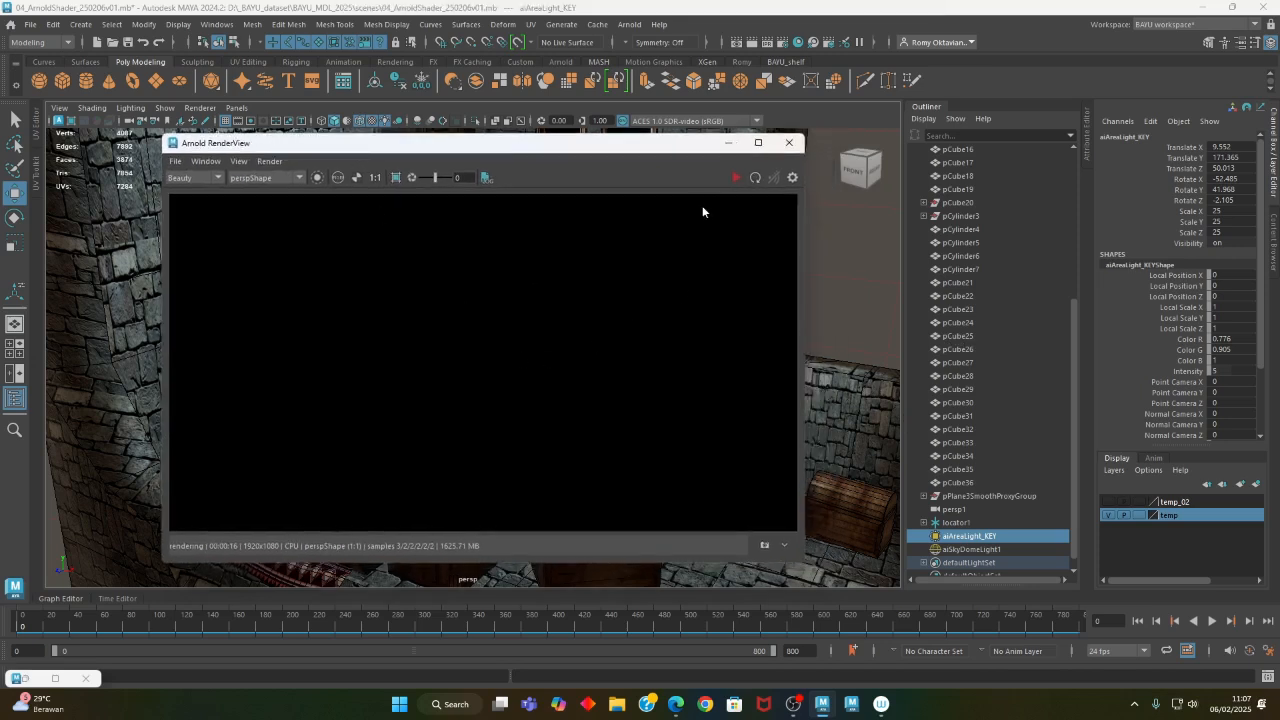
pyautogui.click(734, 181)
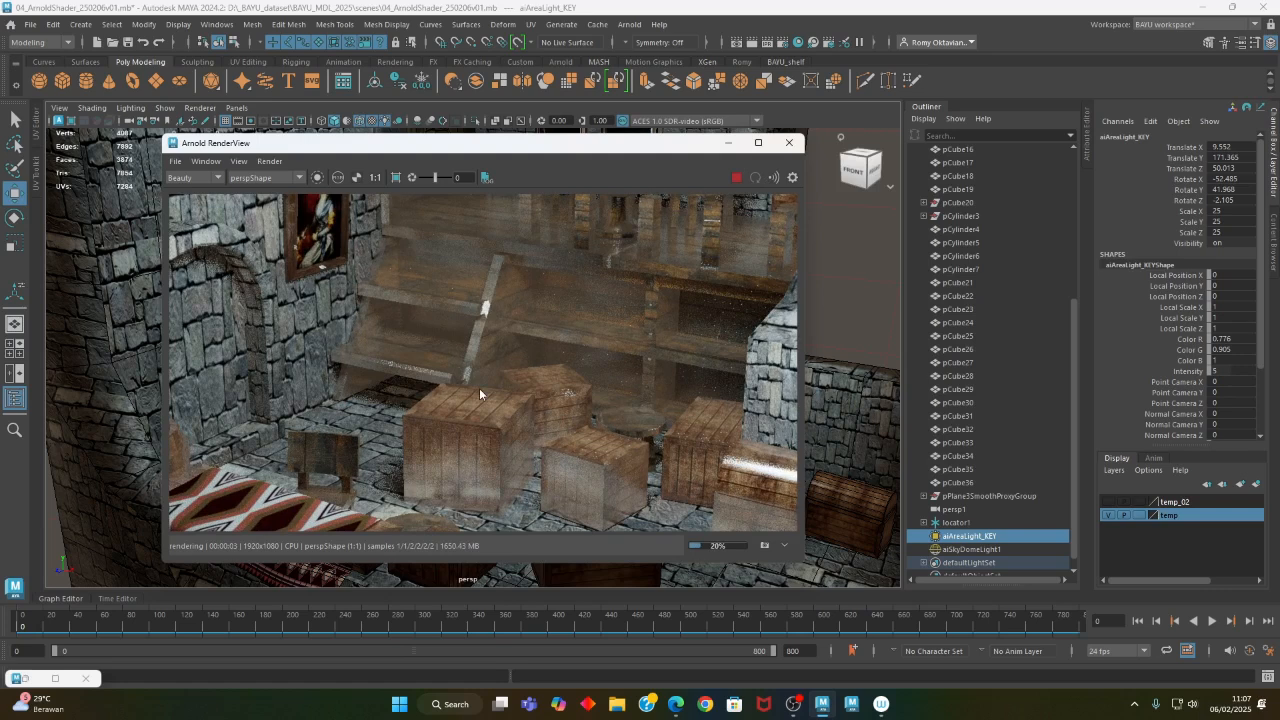
pyautogui.scroll(-4, 479, 388)
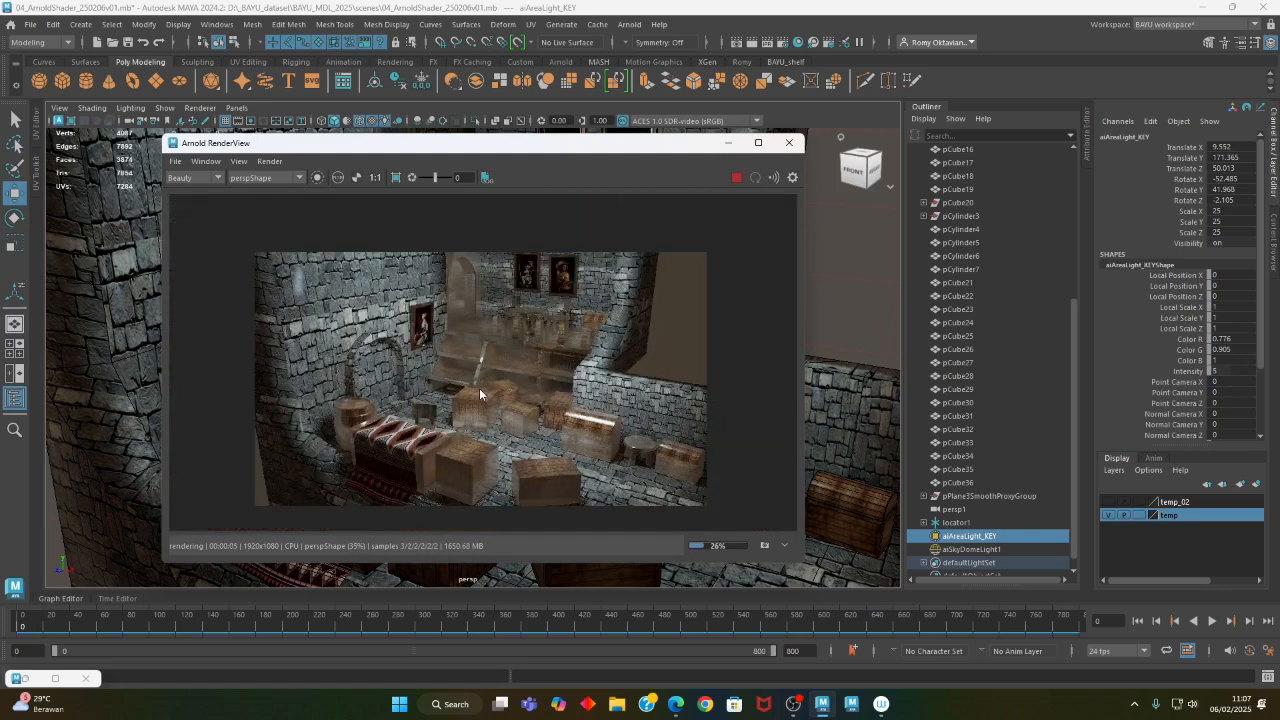
pyautogui.scroll(2, 480, 393)
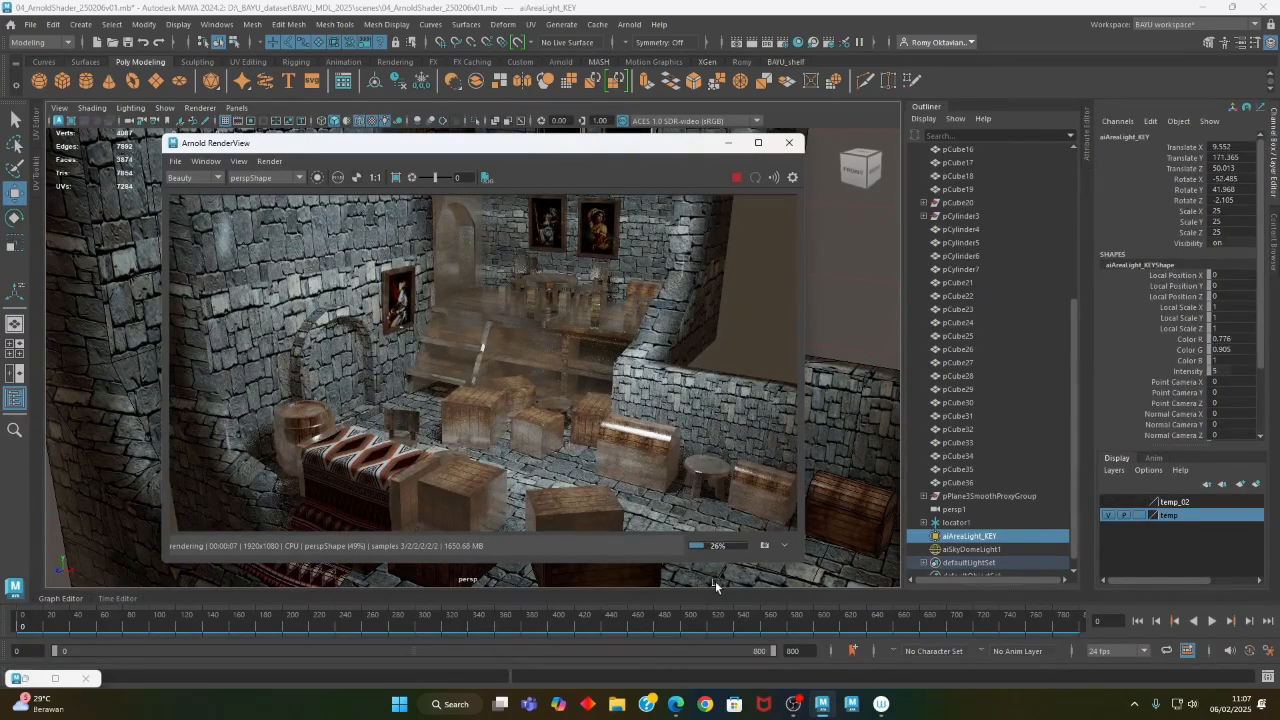